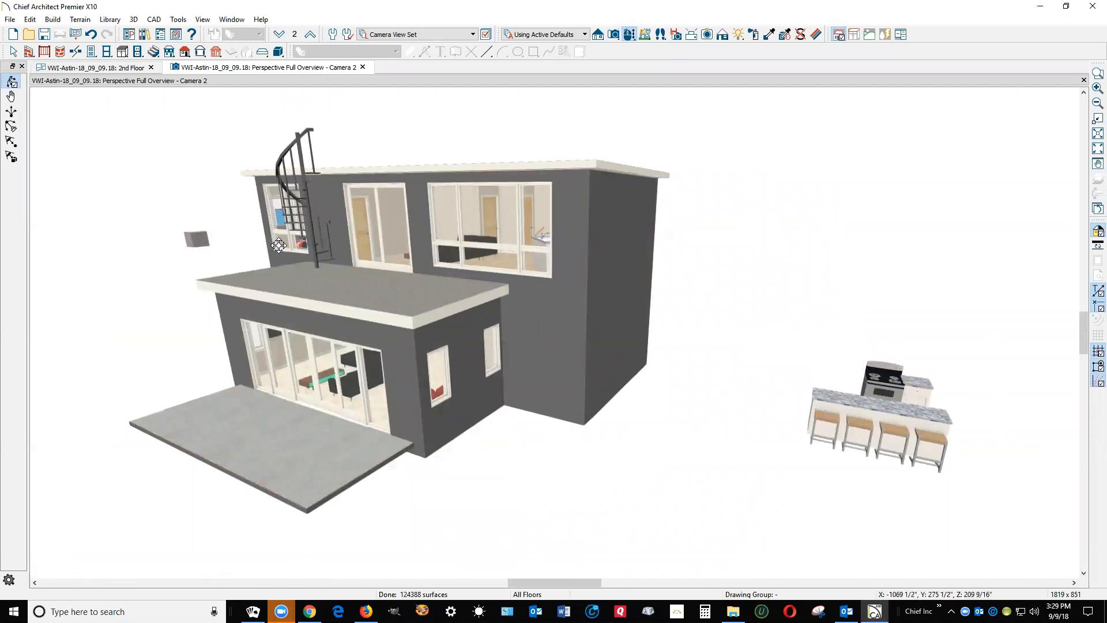
Delete the roof plane over the lower front extension in the perspective camera view.
{"action": "scroll", "coordinate": [279, 244], "scroll_direction": "up", "scroll_amount": 2}
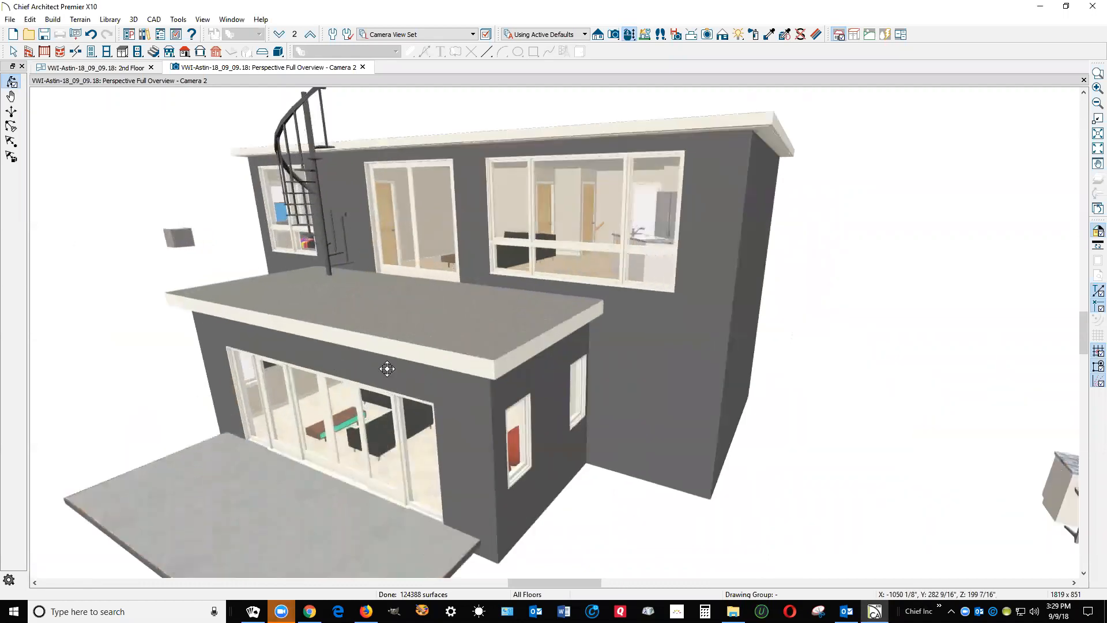
{"action": "scroll", "coordinate": [407, 367], "scroll_direction": "up", "scroll_amount": 1}
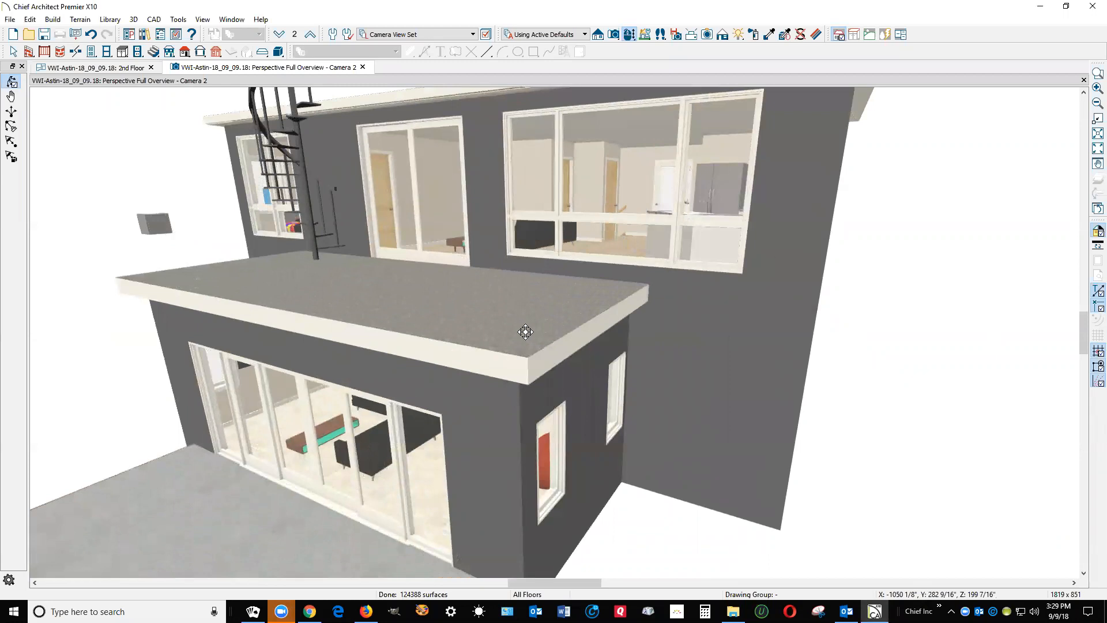
{"action": "key", "text": "space"}
{"action": "left_click", "coordinate": [525, 330]}
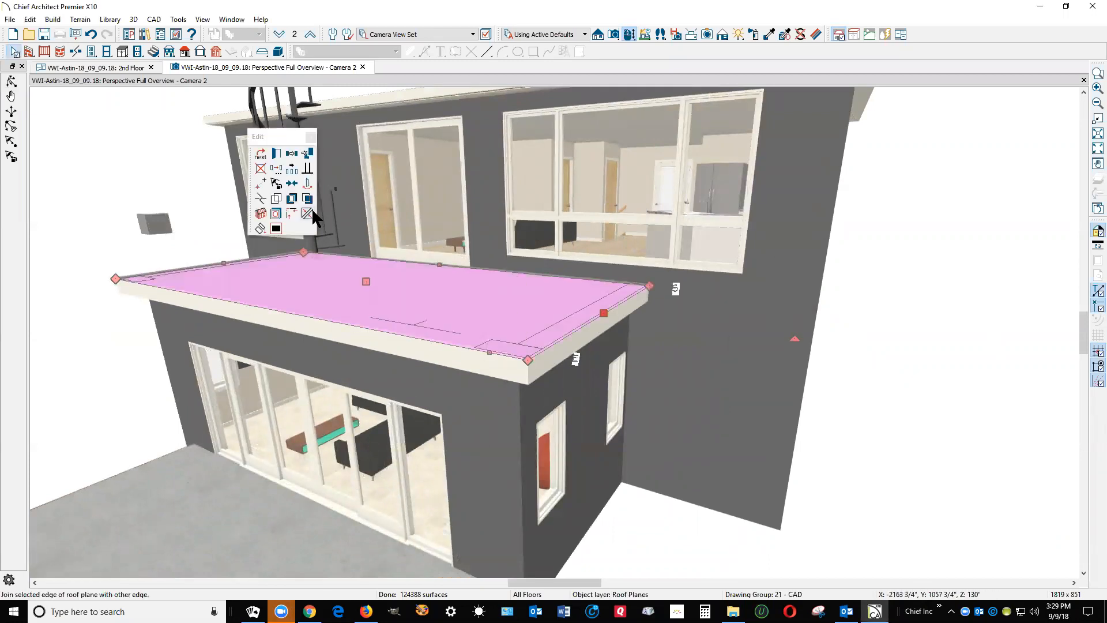
{"action": "left_click", "coordinate": [262, 169]}
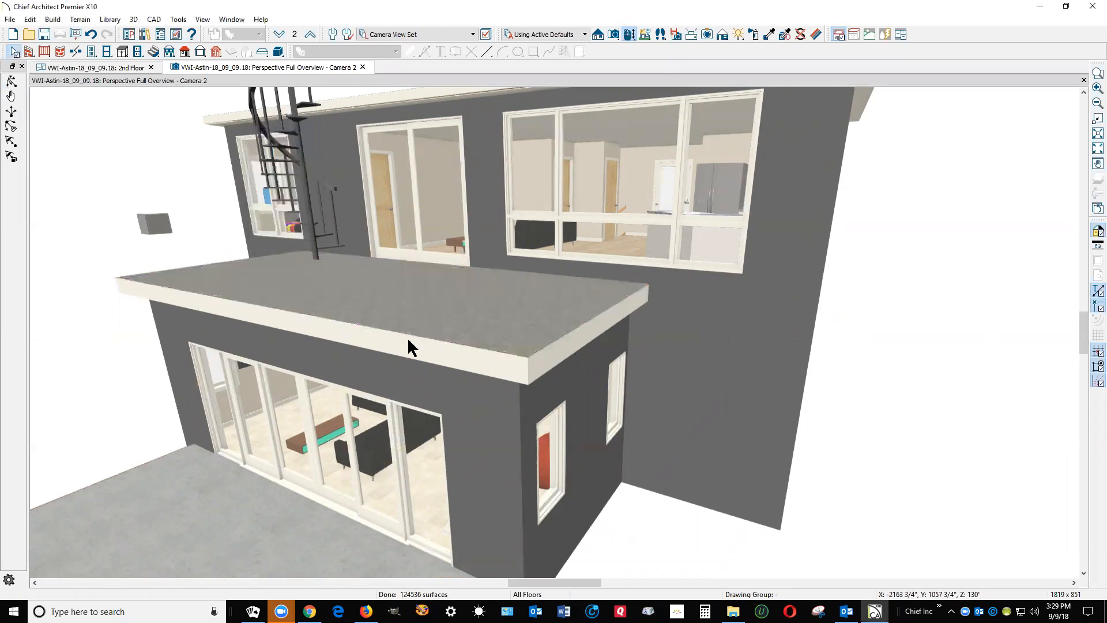
On the 2nd floor plan, extend the front railing to the right-hand wall and run it back to the house wall.
{"action": "key", "text": "ctrl+Tab"}
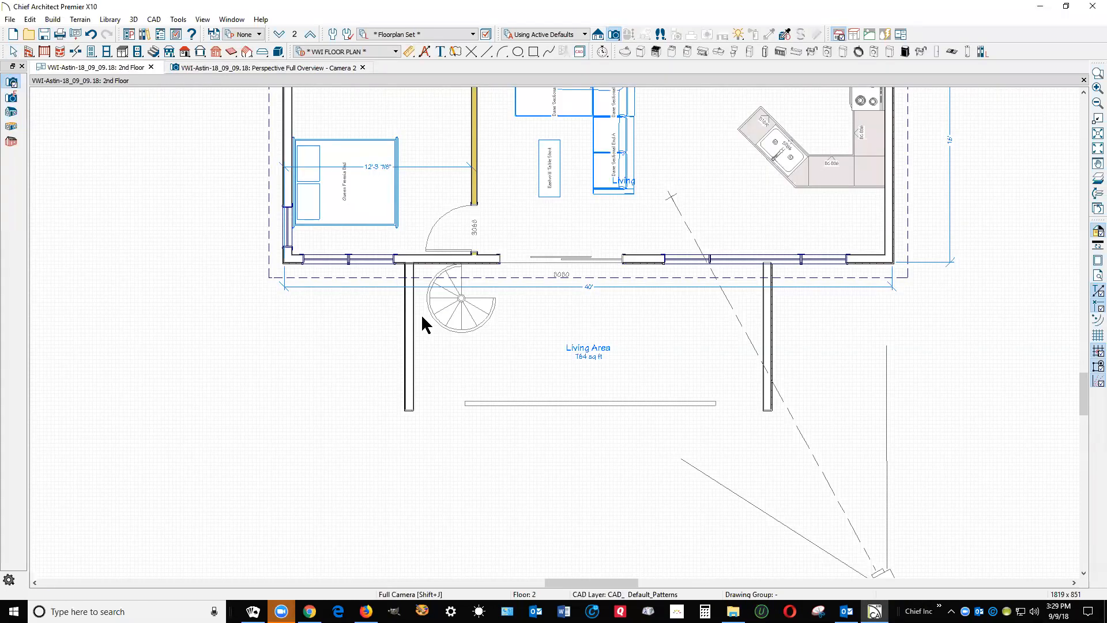
{"action": "right_click", "coordinate": [609, 404]}
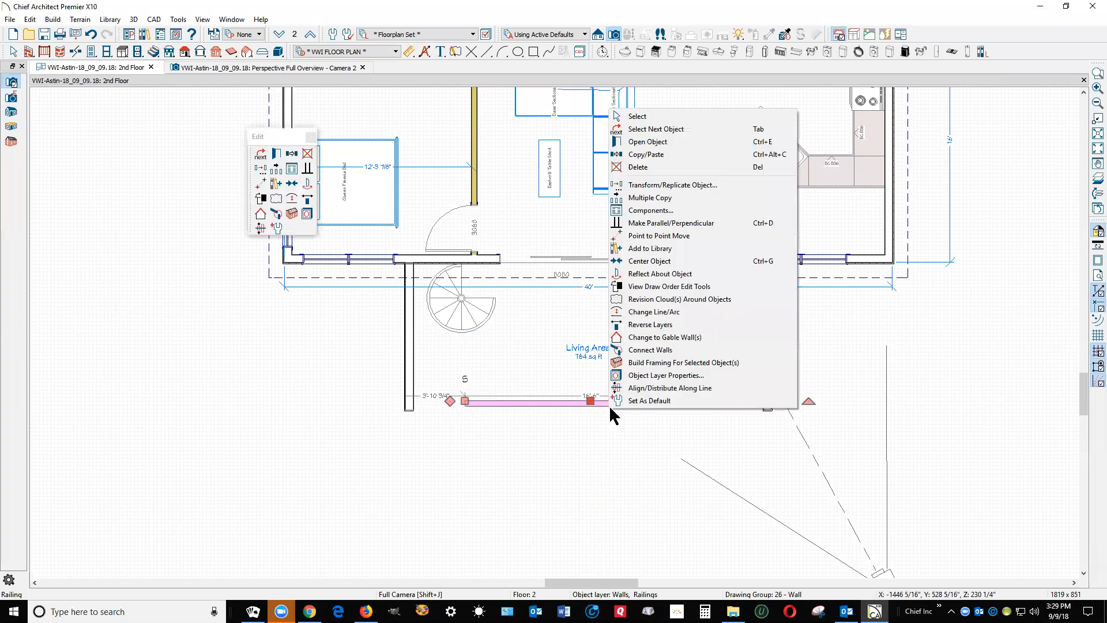
{"action": "left_click", "coordinate": [713, 129]}
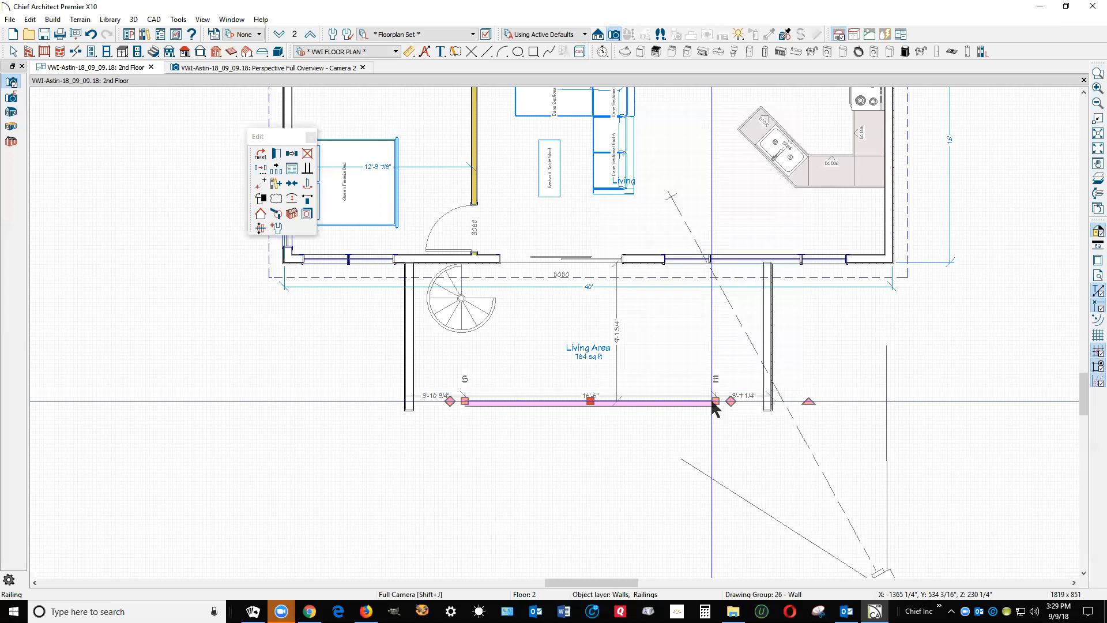
{"action": "left_click_drag", "start_coordinate": [715, 402], "coordinate": [766, 253]}
{"action": "left_click", "coordinate": [576, 406]}
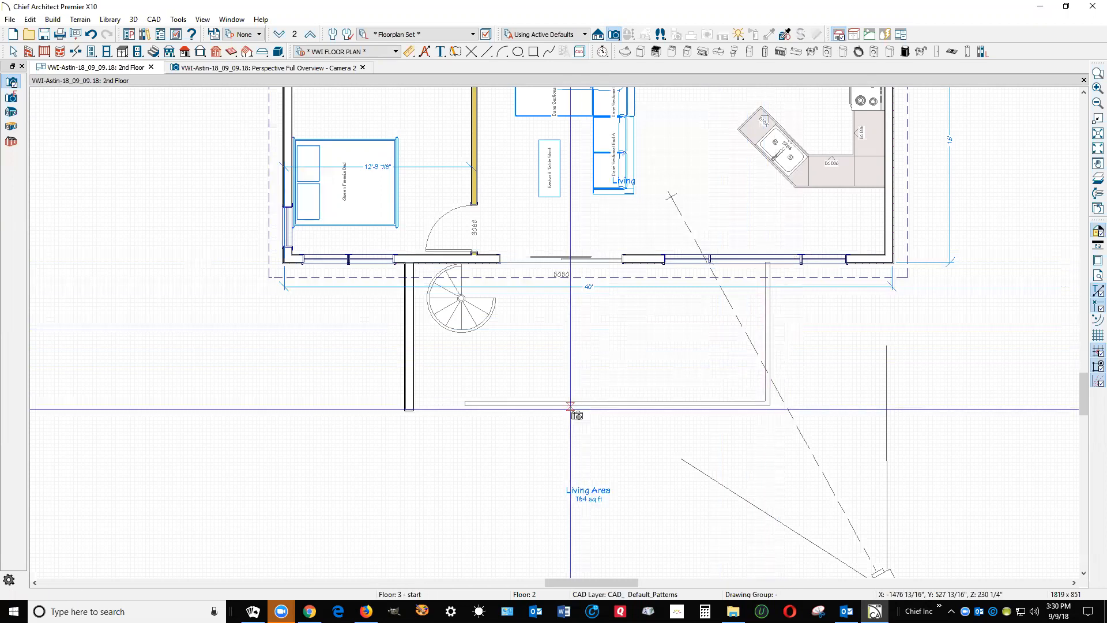
Extend the front railing's other end to the left-hand wall and back to the house, enclosing the deck area.
{"action": "key", "text": "space"}
{"action": "left_click", "coordinate": [491, 404]}
{"action": "left_click_drag", "start_coordinate": [464, 404], "coordinate": [422, 251]}
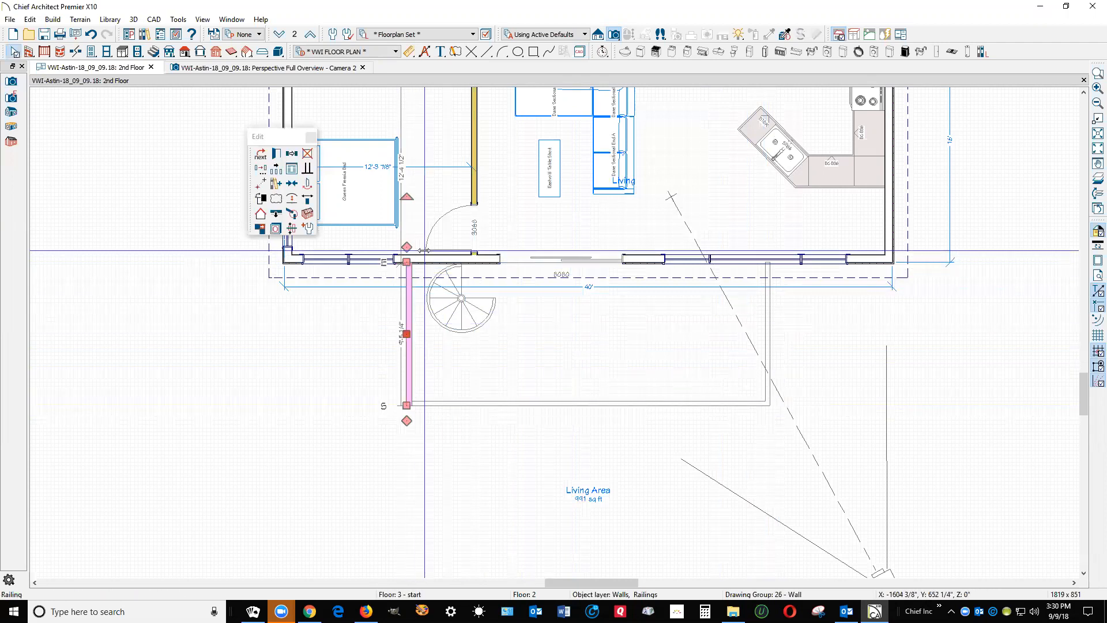
{"action": "key", "text": "Escape"}
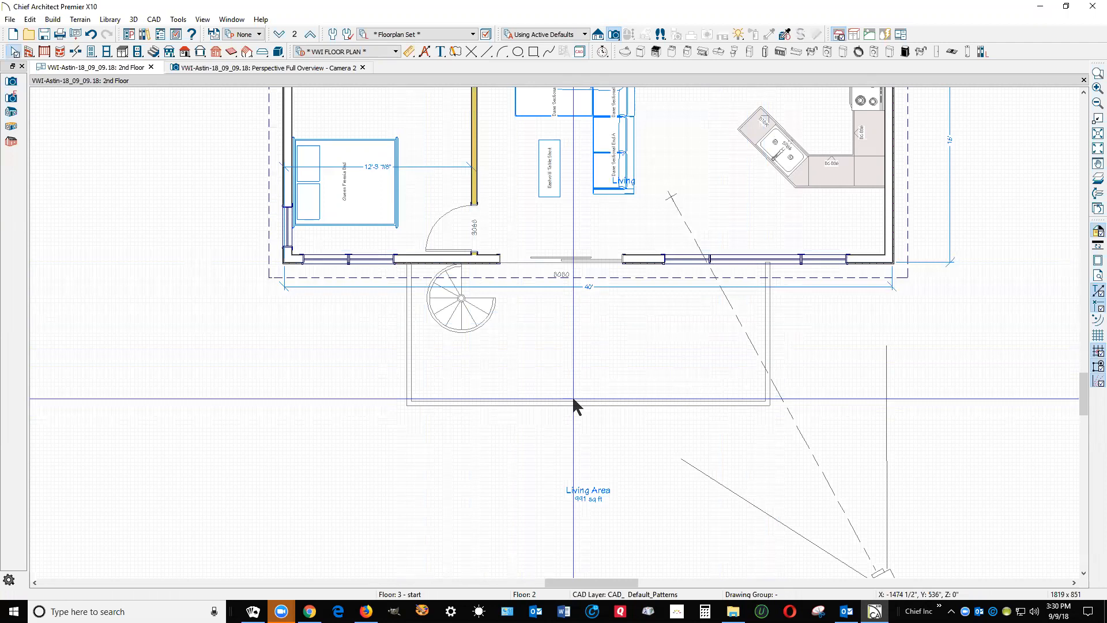
Examine the railed deck, its floor and the ceiling surface above it from a higher angle in the perspective view.
{"action": "key", "text": "ctrl+Tab"}
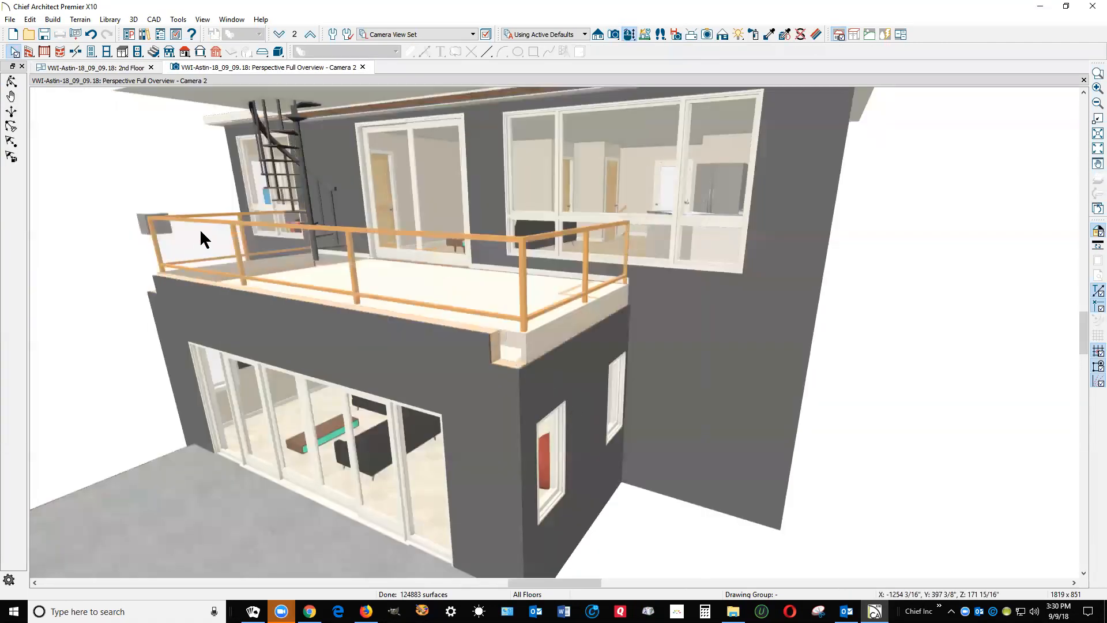
{"action": "scroll", "coordinate": [250, 244], "scroll_direction": "down", "scroll_amount": 2}
{"action": "scroll", "coordinate": [257, 174], "scroll_direction": "up", "scroll_amount": 1}
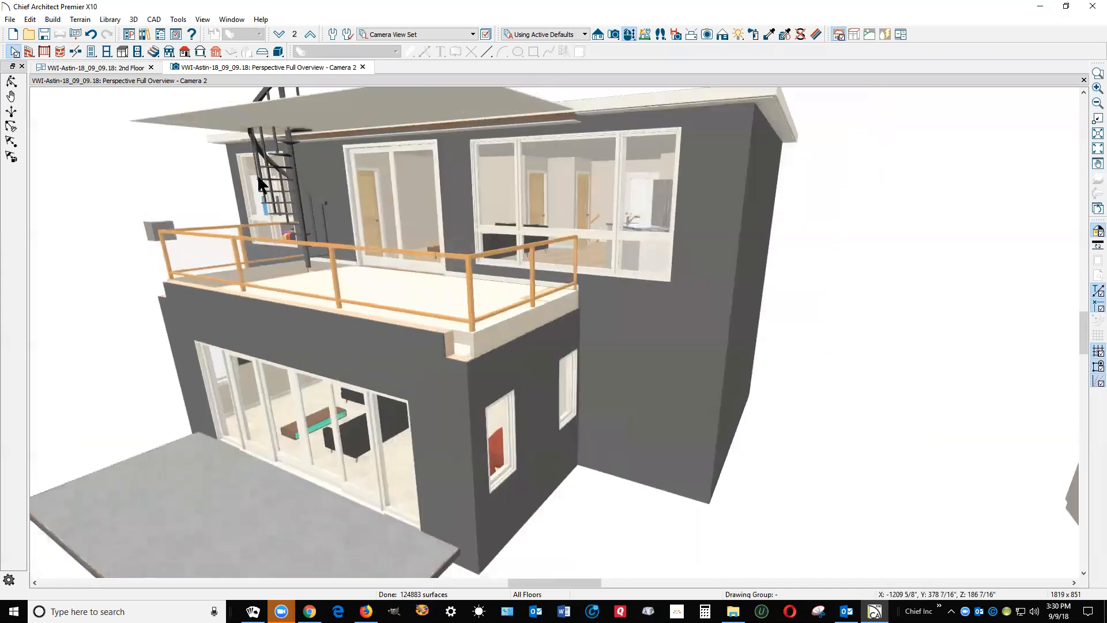
{"action": "scroll", "coordinate": [276, 148], "scroll_direction": "up", "scroll_amount": 1}
{"action": "left_click", "coordinate": [13, 82]}
{"action": "left_click_drag", "start_coordinate": [59, 127], "coordinate": [207, 177]}
{"action": "key", "text": "space"}
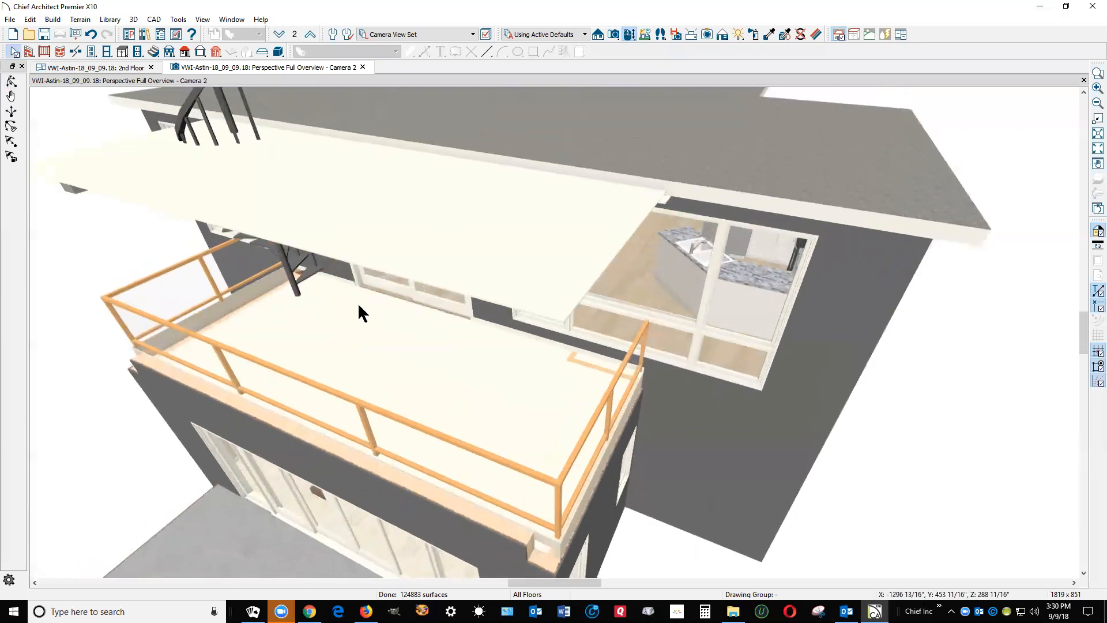
{"action": "right_click", "coordinate": [370, 335]}
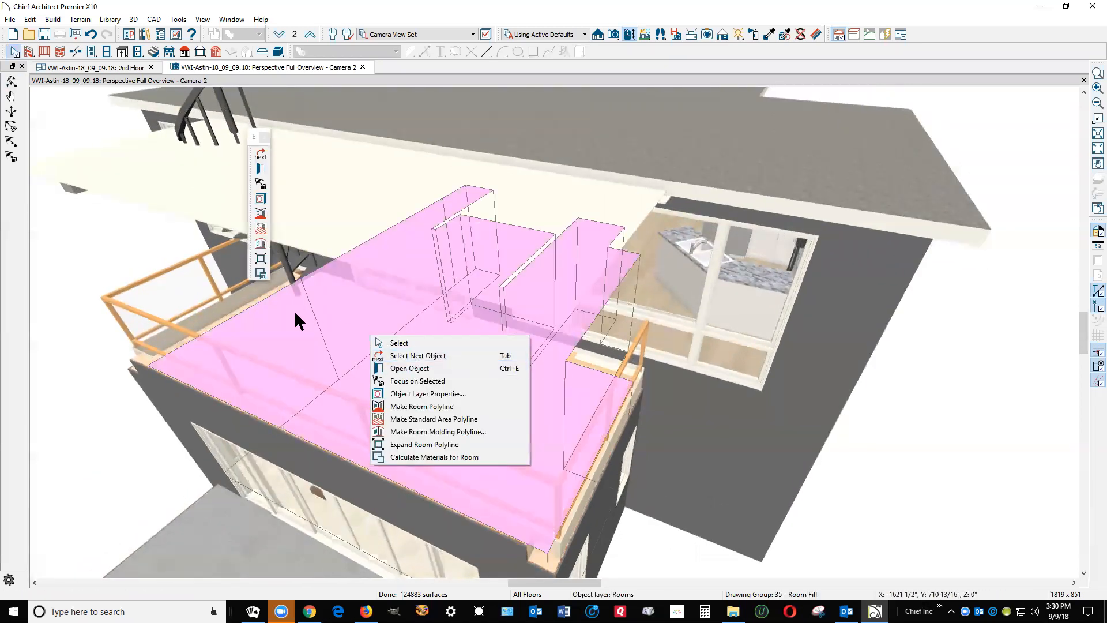
{"action": "left_click", "coordinate": [77, 252]}
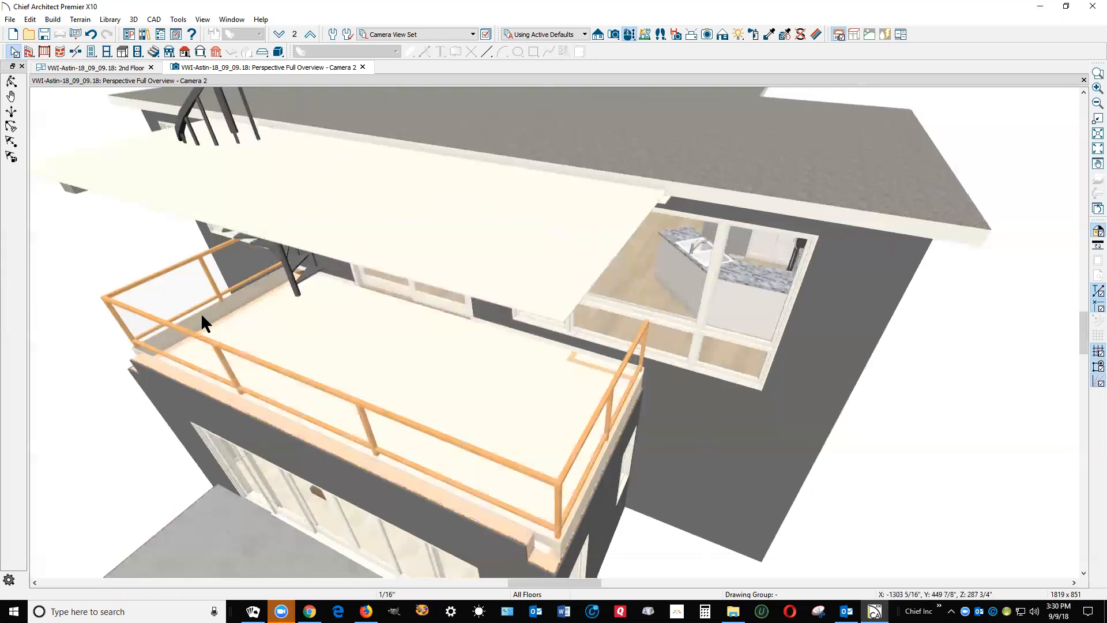
Set the room type of the area enclosed by the railings on the 2nd floor plan to Balcony.
{"action": "key", "text": "ctrl+Tab"}
{"action": "left_click", "coordinate": [548, 320]}
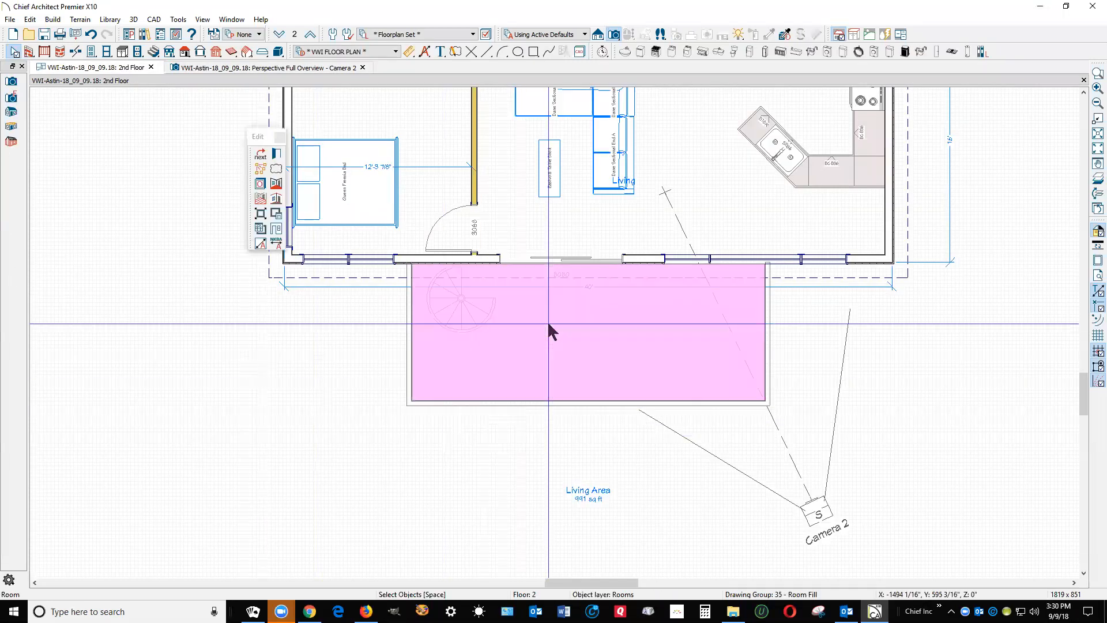
{"action": "double_click", "coordinate": [548, 321]}
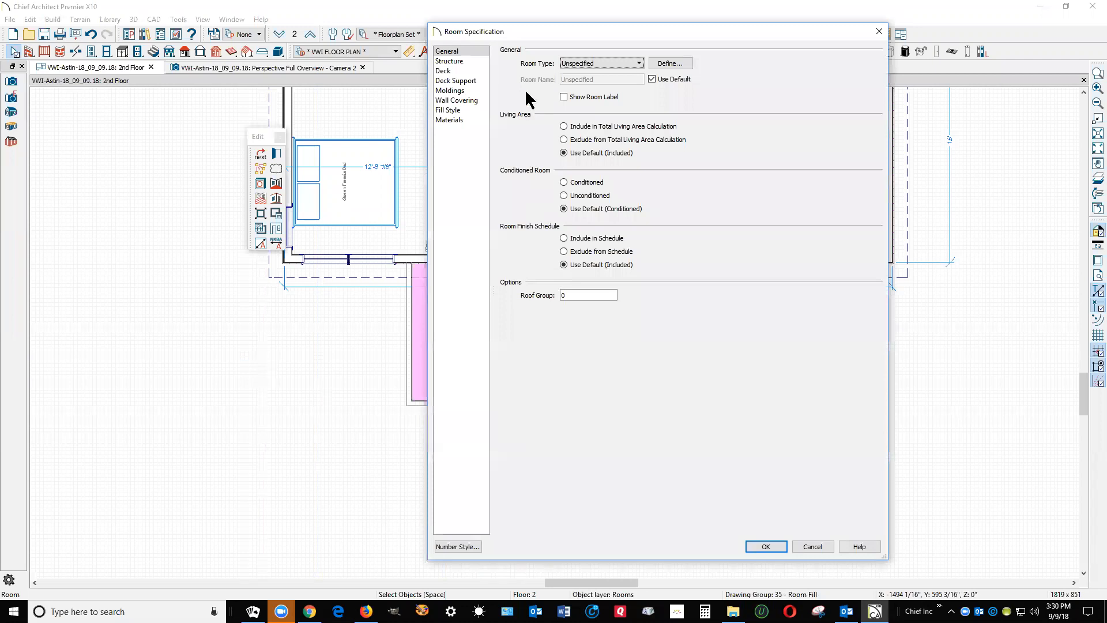
{"action": "left_click", "coordinate": [632, 64]}
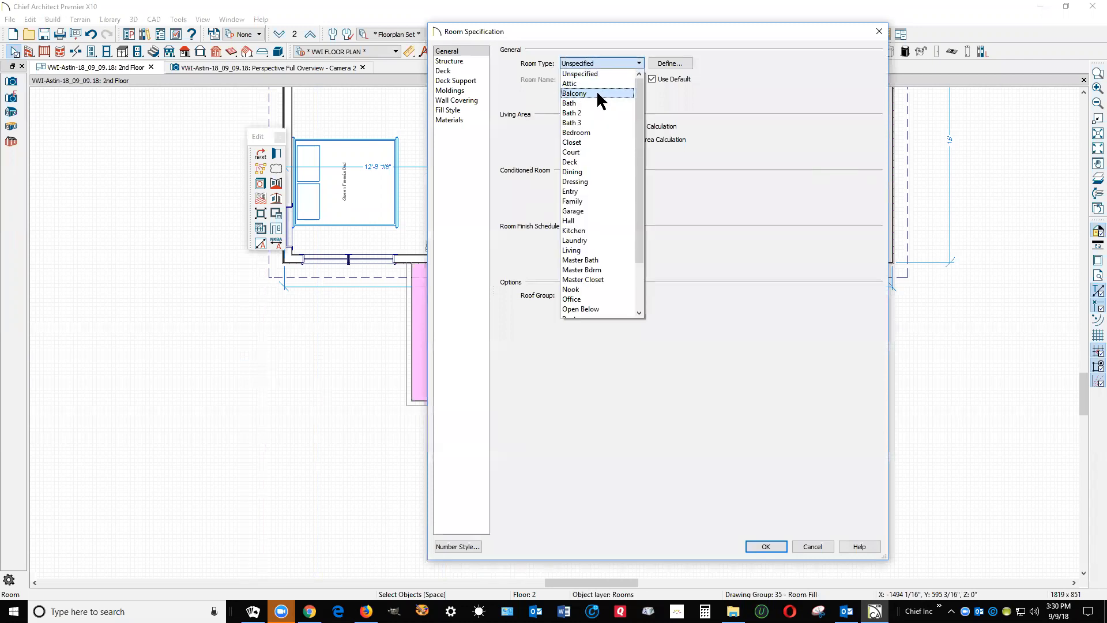
{"action": "left_click", "coordinate": [600, 94]}
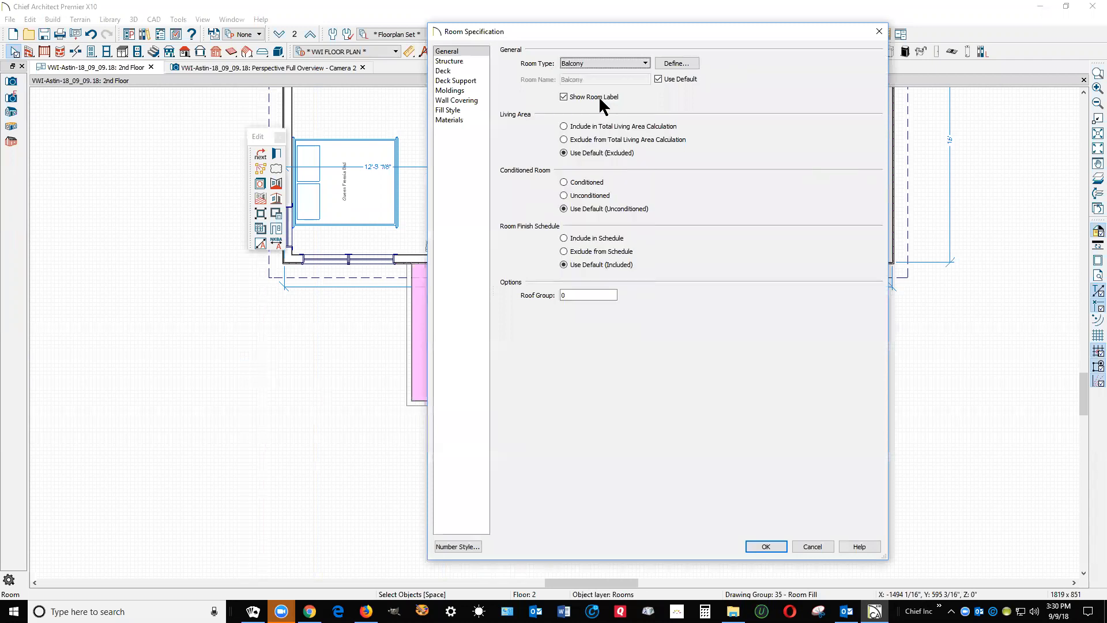
{"action": "left_click", "coordinate": [767, 546]}
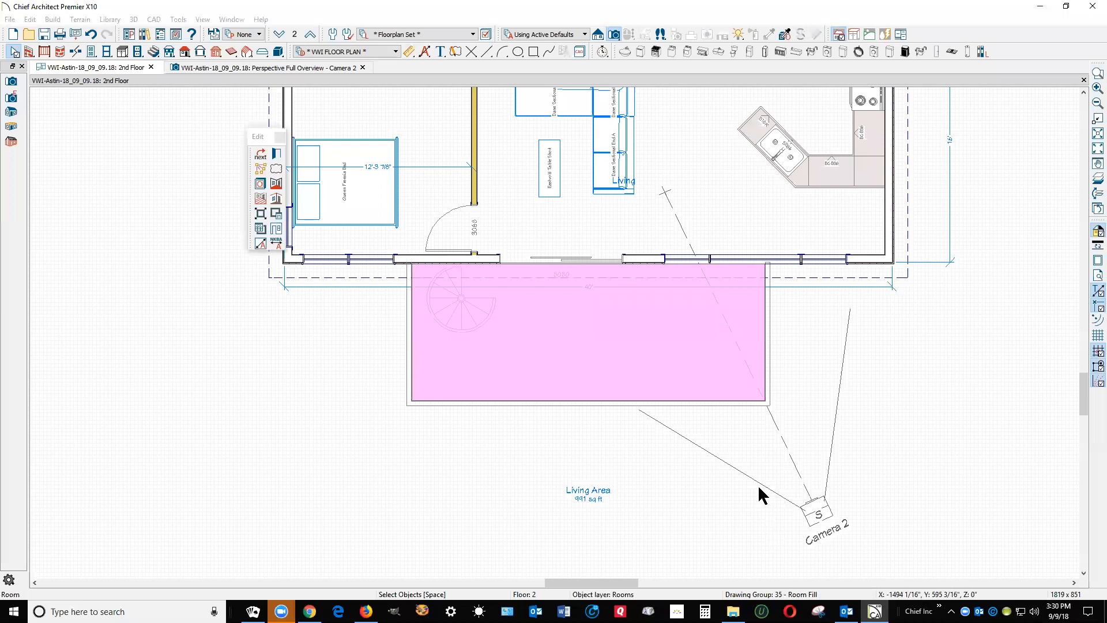
{"action": "key", "text": "Escape"}
Review the balcony's ceiling and floor structure settings and inspect the balcony in the perspective view.
{"action": "right_click", "coordinate": [656, 334]}
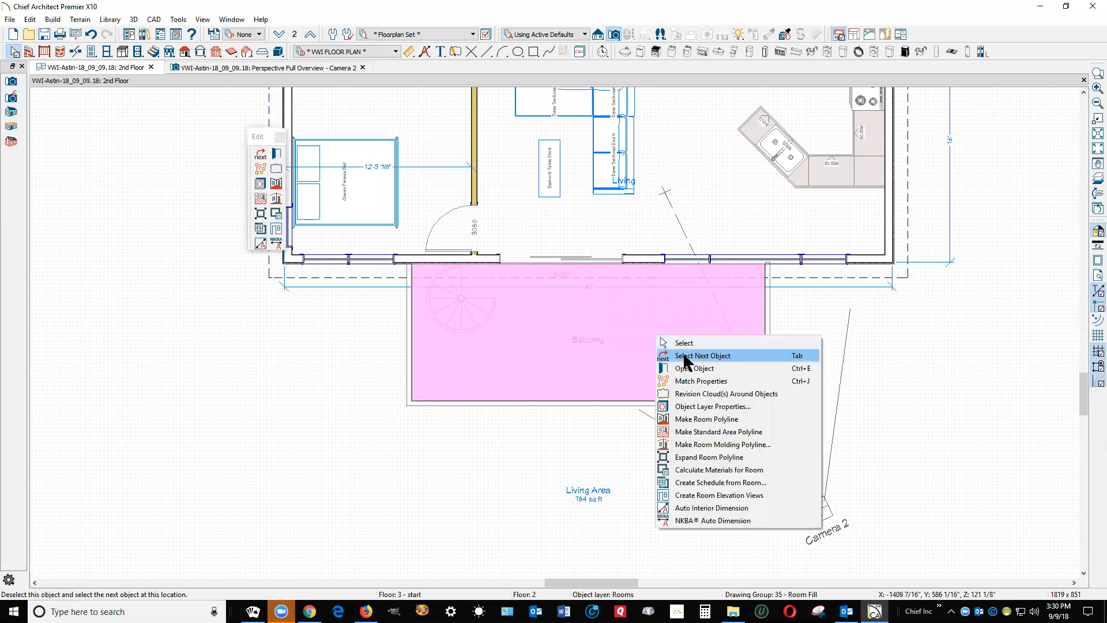
{"action": "left_click", "coordinate": [696, 368]}
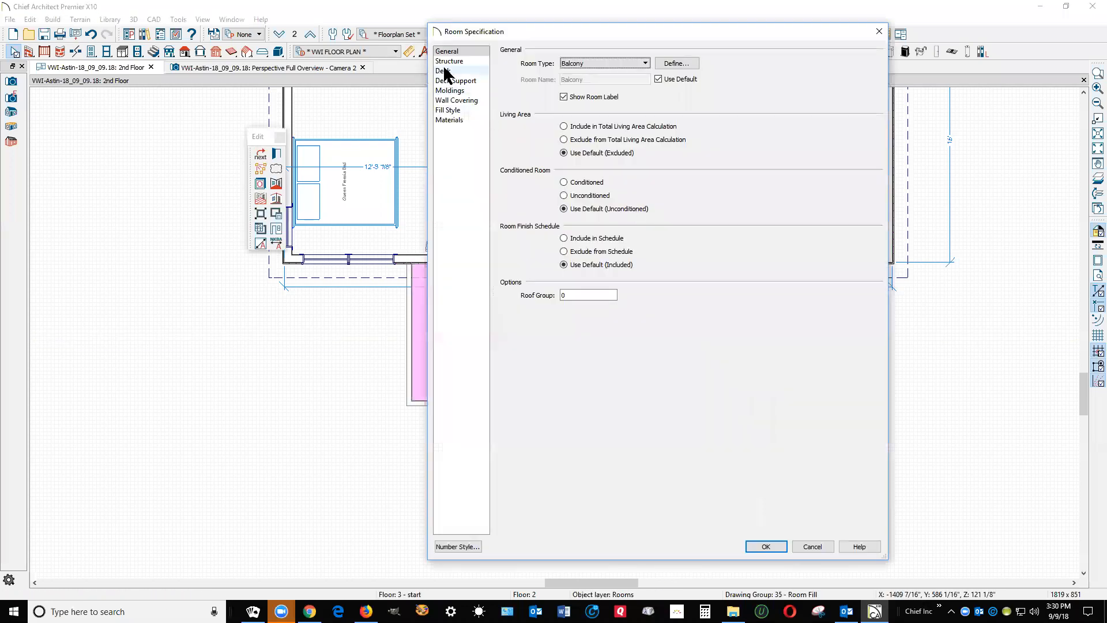
{"action": "left_click", "coordinate": [452, 61]}
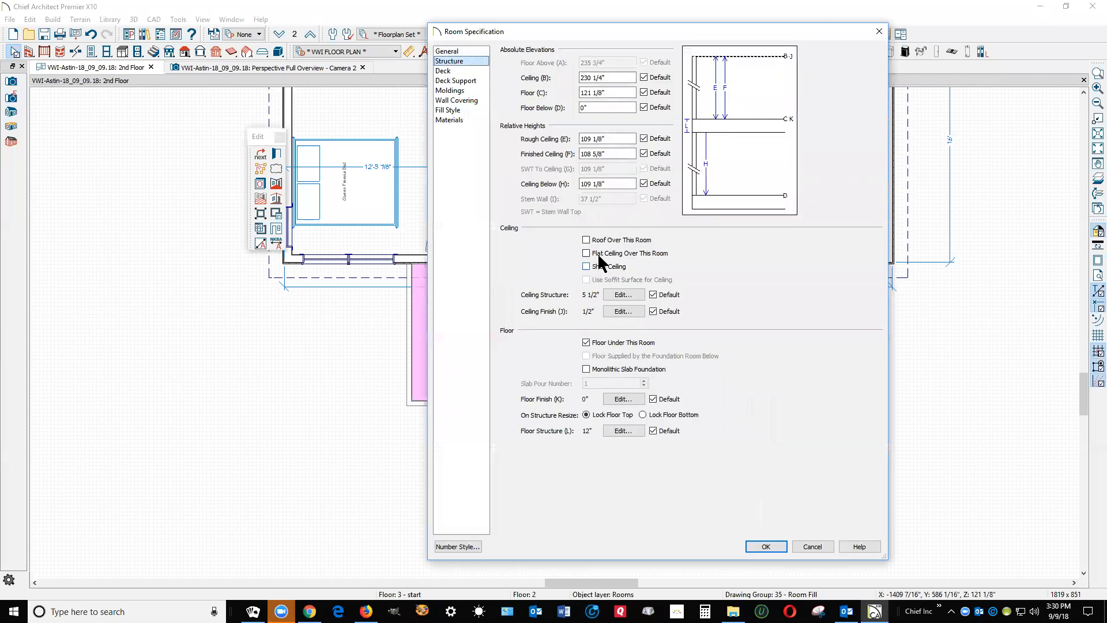
{"action": "left_click", "coordinate": [777, 547]}
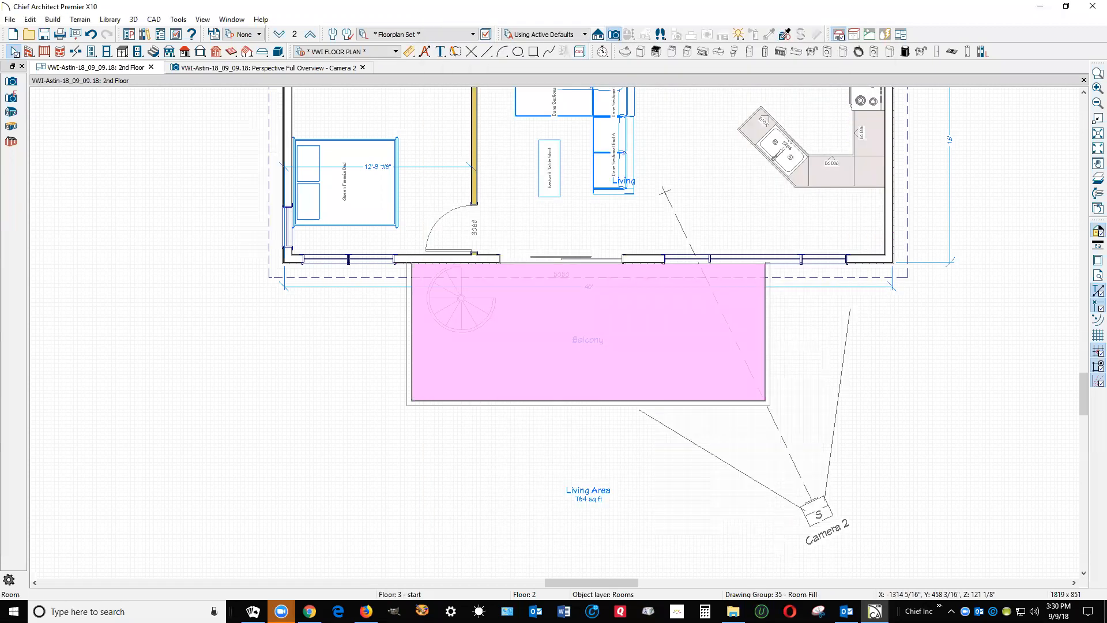
{"action": "key", "text": "ctrl+Tab"}
{"action": "right_click", "coordinate": [409, 372]}
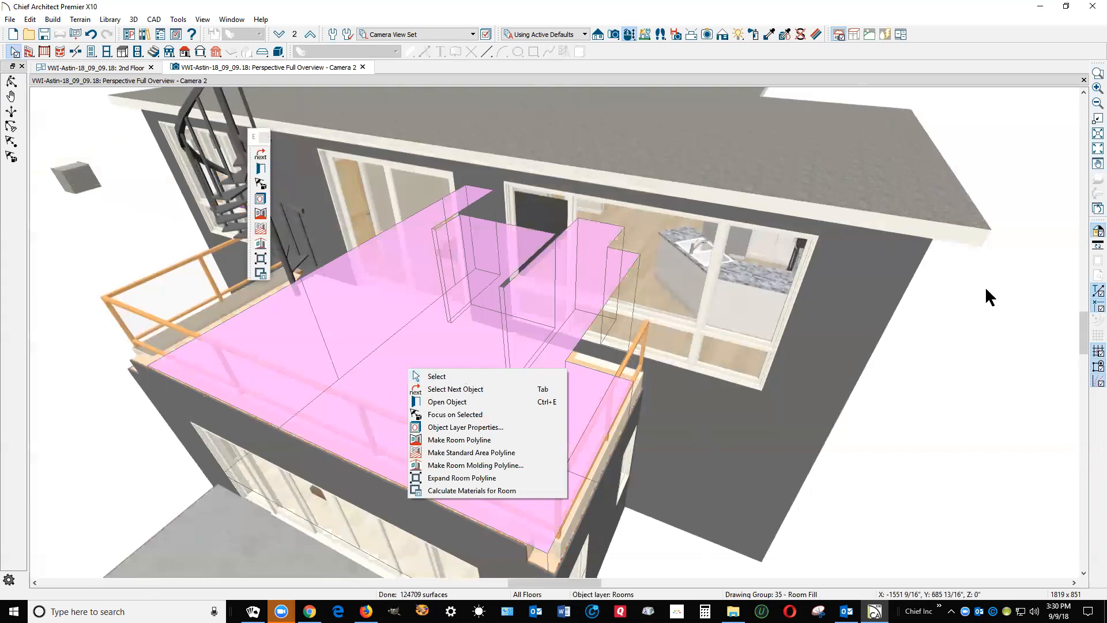
{"action": "left_click", "coordinate": [992, 336]}
Insert a layer in the balcony's floor finish definition and open the material selection for it.
{"action": "key", "text": "ctrl+Tab"}
{"action": "right_click", "coordinate": [596, 342]}
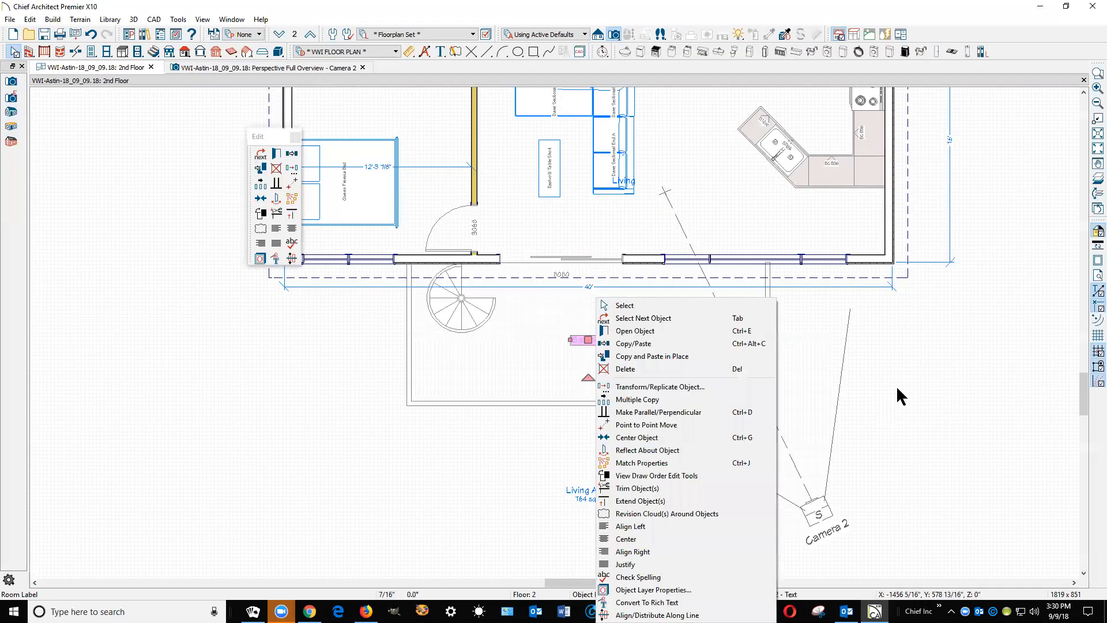
{"action": "right_click", "coordinate": [503, 359]}
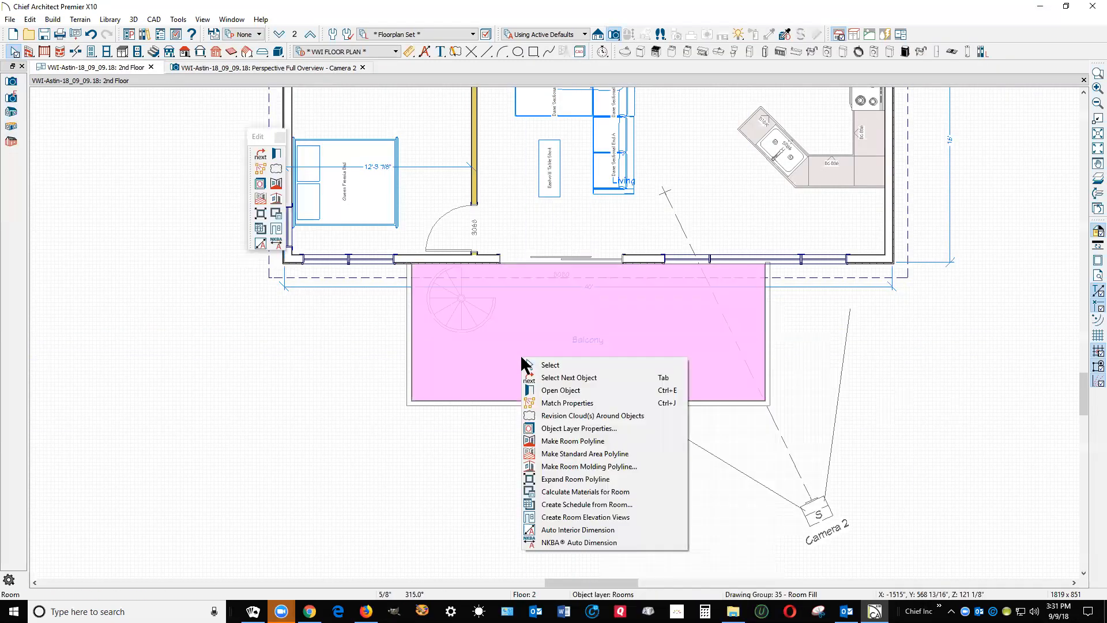
{"action": "left_click", "coordinate": [574, 389]}
{"action": "left_click", "coordinate": [461, 63]}
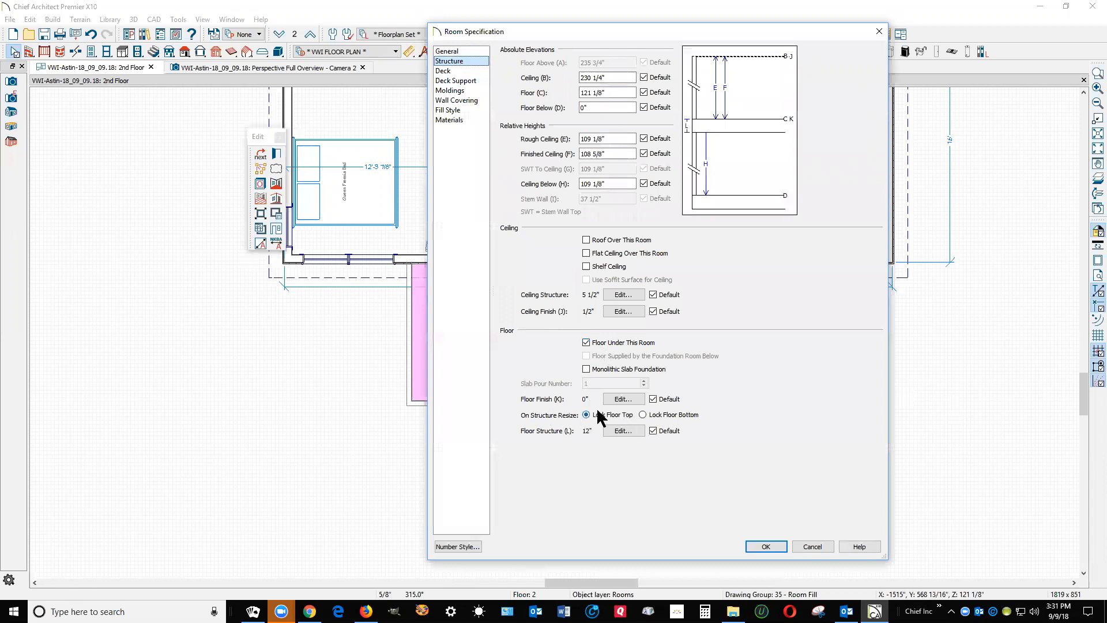
{"action": "left_click", "coordinate": [640, 395]}
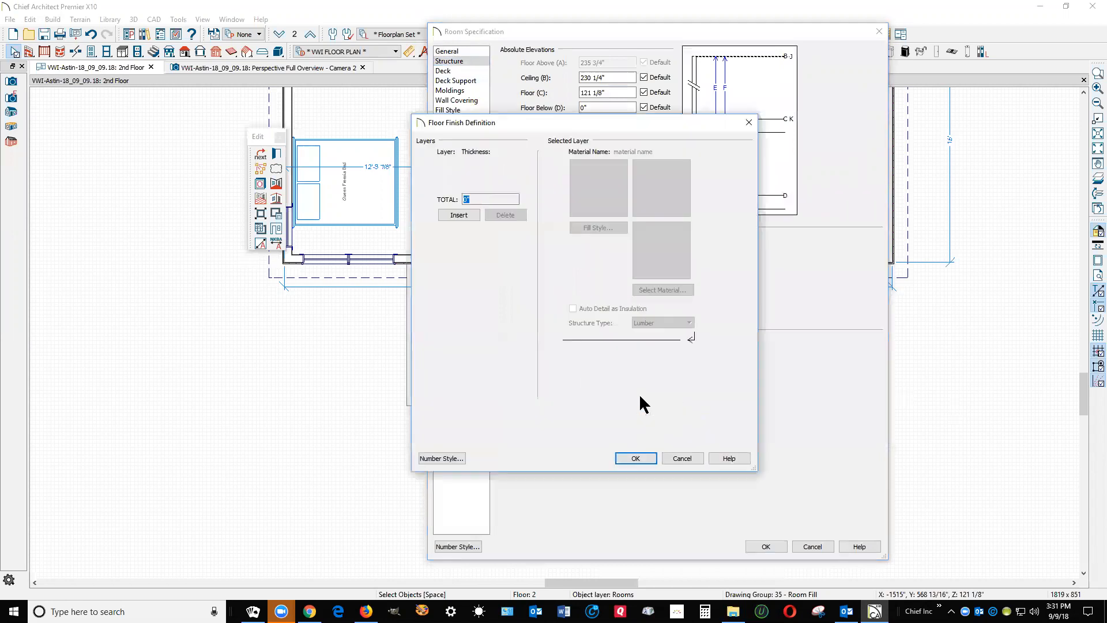
{"action": "left_click", "coordinate": [459, 214]}
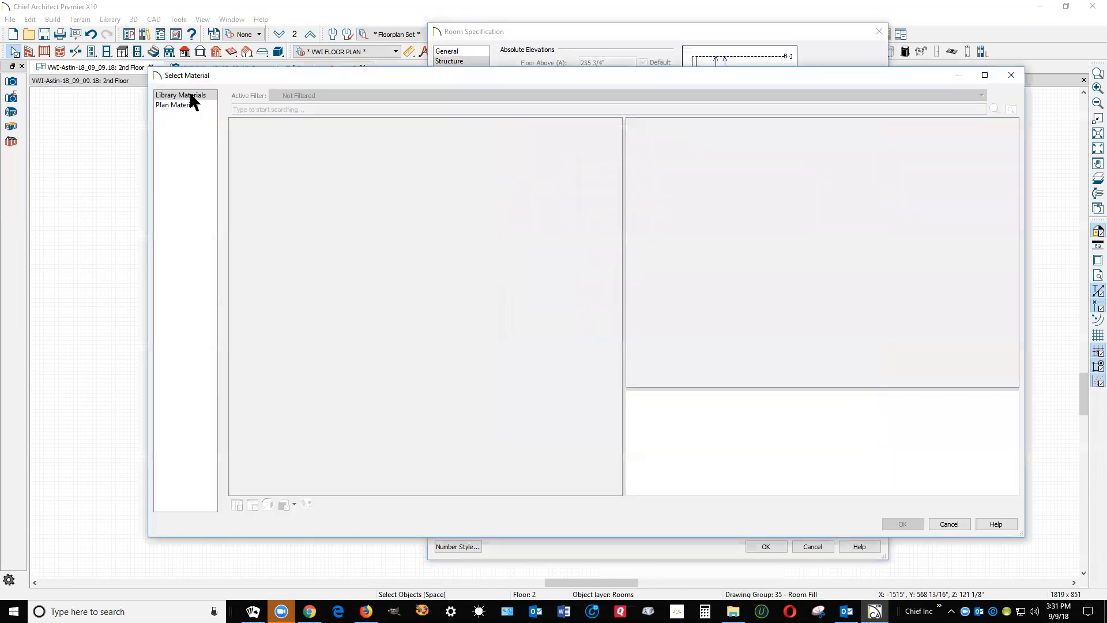
Purge the unused materials from the plan's material list.
{"action": "left_click", "coordinate": [189, 106]}
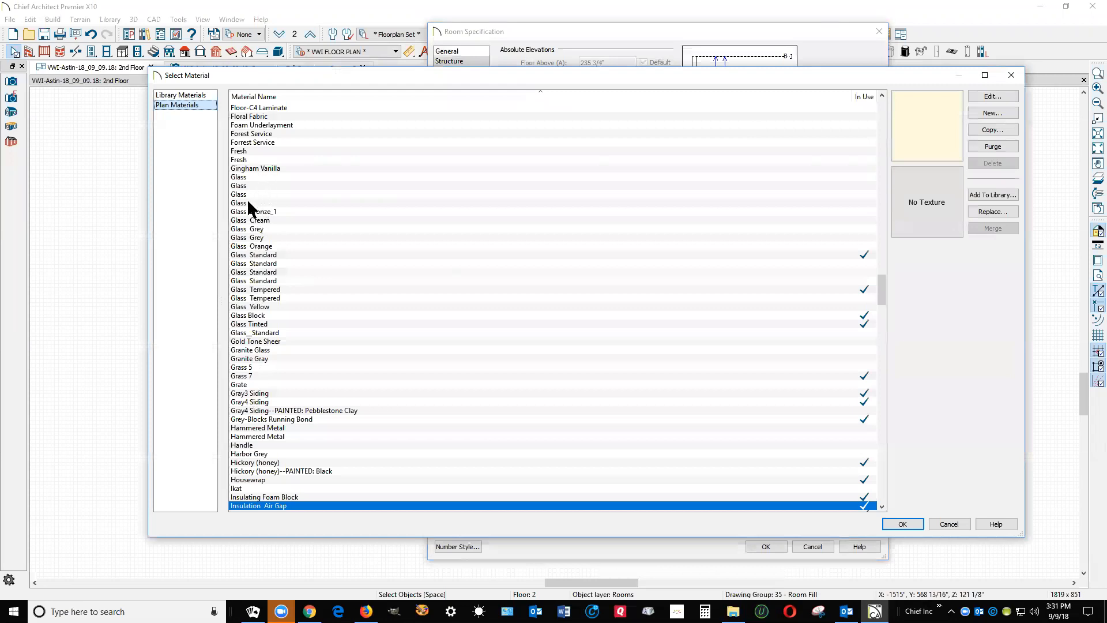
{"action": "scroll", "coordinate": [252, 171], "scroll_direction": "up", "scroll_amount": 15}
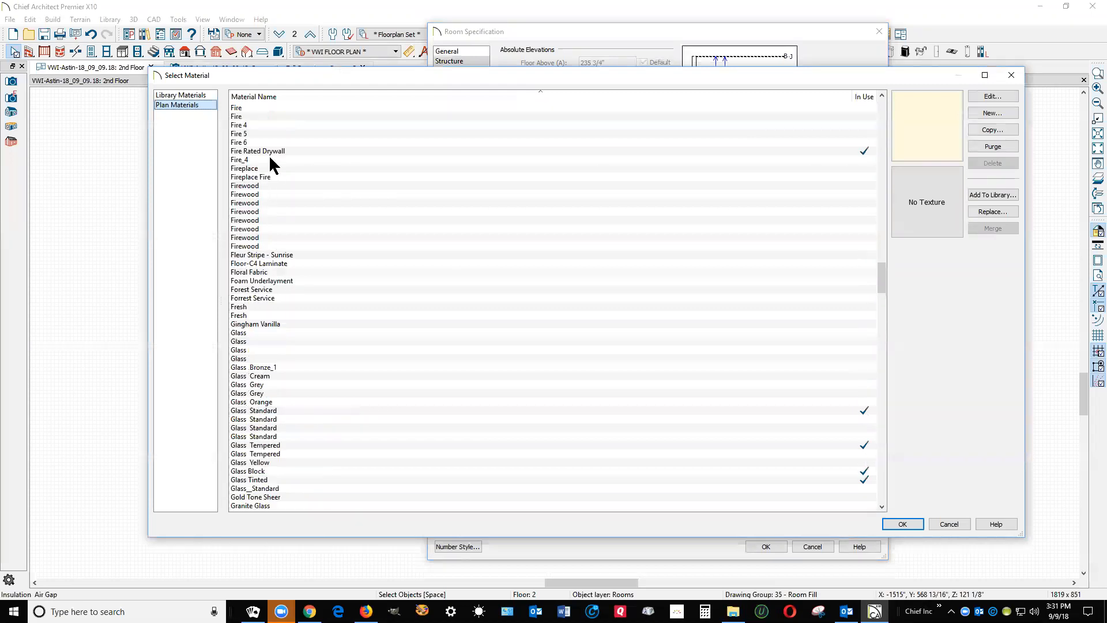
{"action": "scroll", "coordinate": [245, 183], "scroll_direction": "up", "scroll_amount": 4}
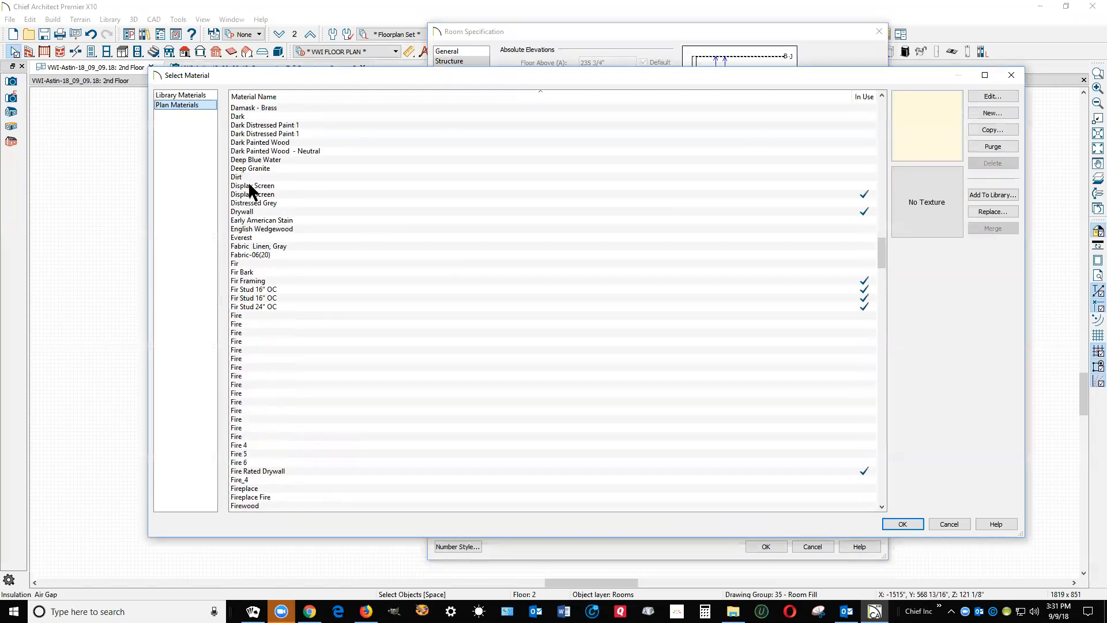
{"action": "left_click", "coordinate": [239, 325]}
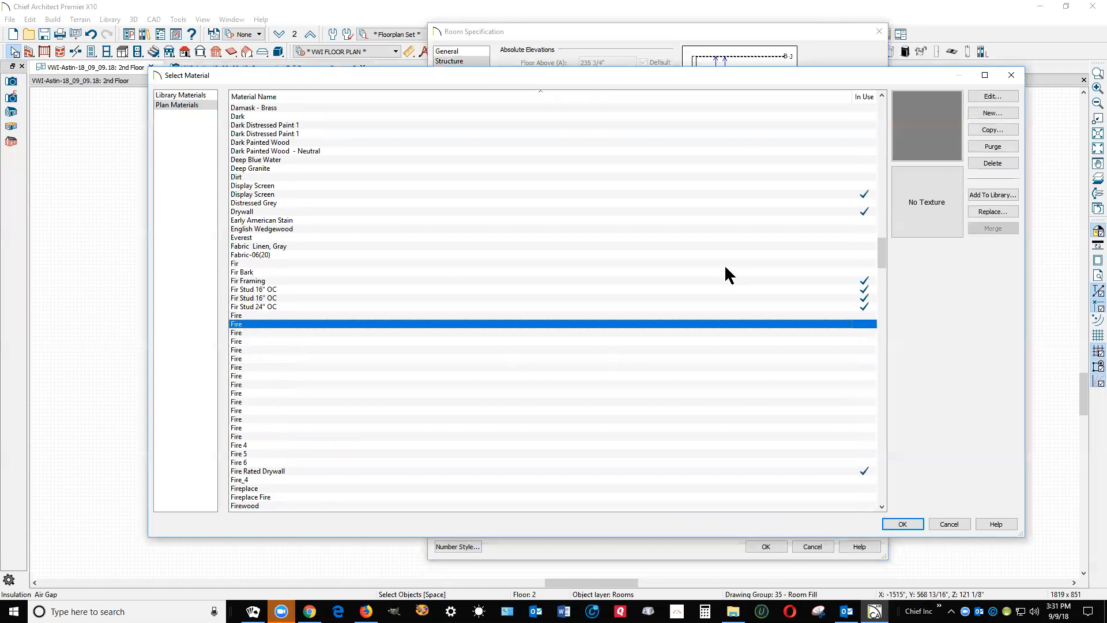
{"action": "left_click", "coordinate": [1000, 146]}
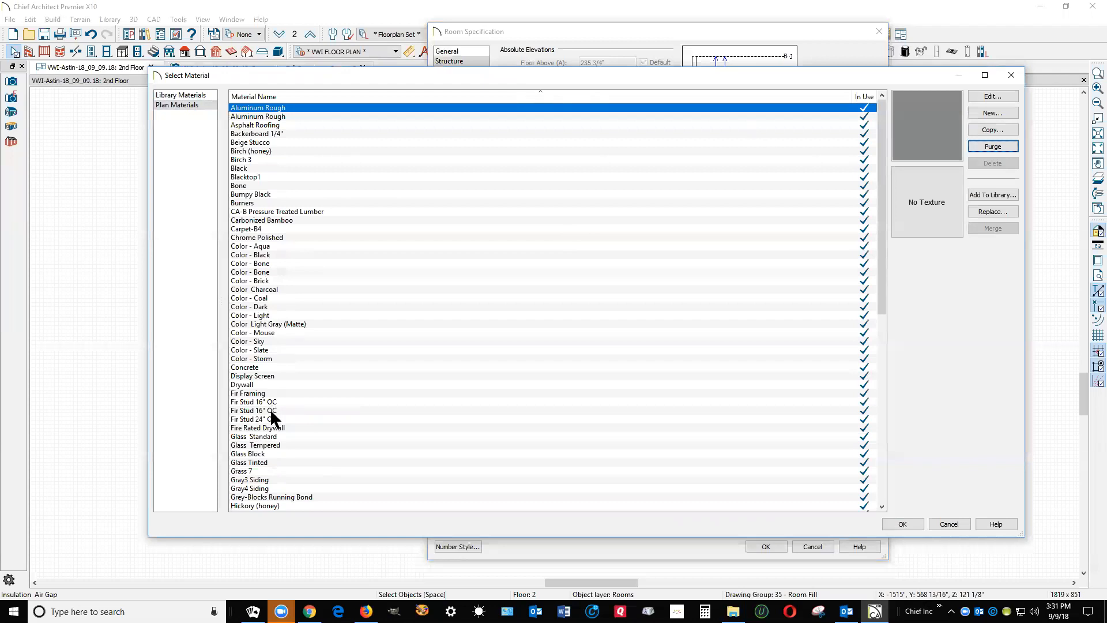
Assign the Concrete plan material to the balcony's floor finish layer and apply the room's structure settings.
{"action": "left_click", "coordinate": [262, 367]}
{"action": "left_click", "coordinate": [897, 524]}
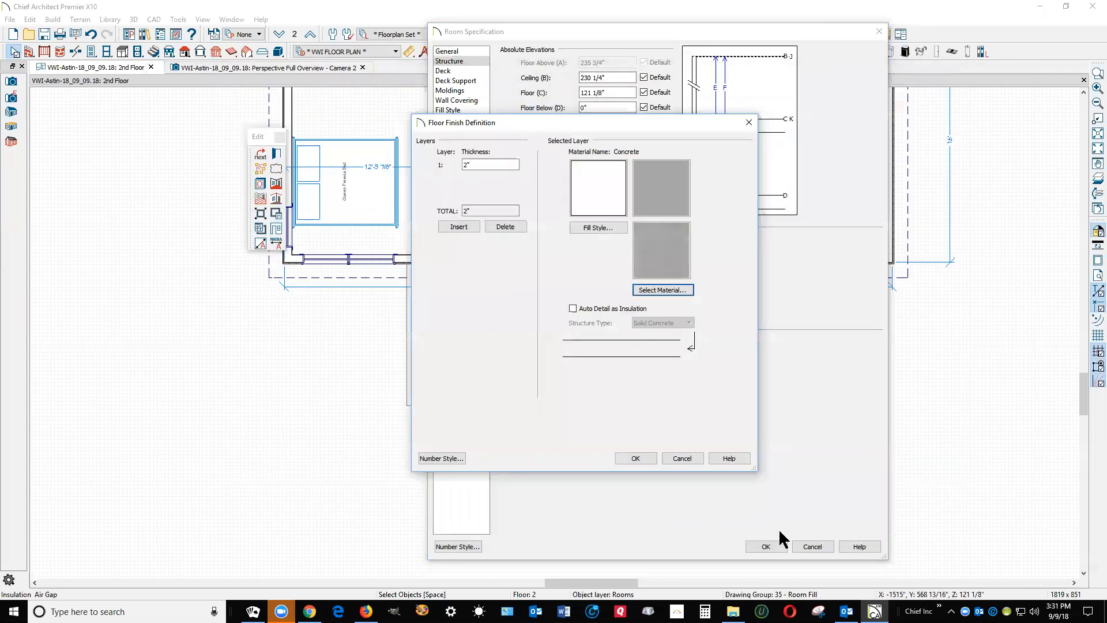
{"action": "left_click", "coordinate": [629, 458]}
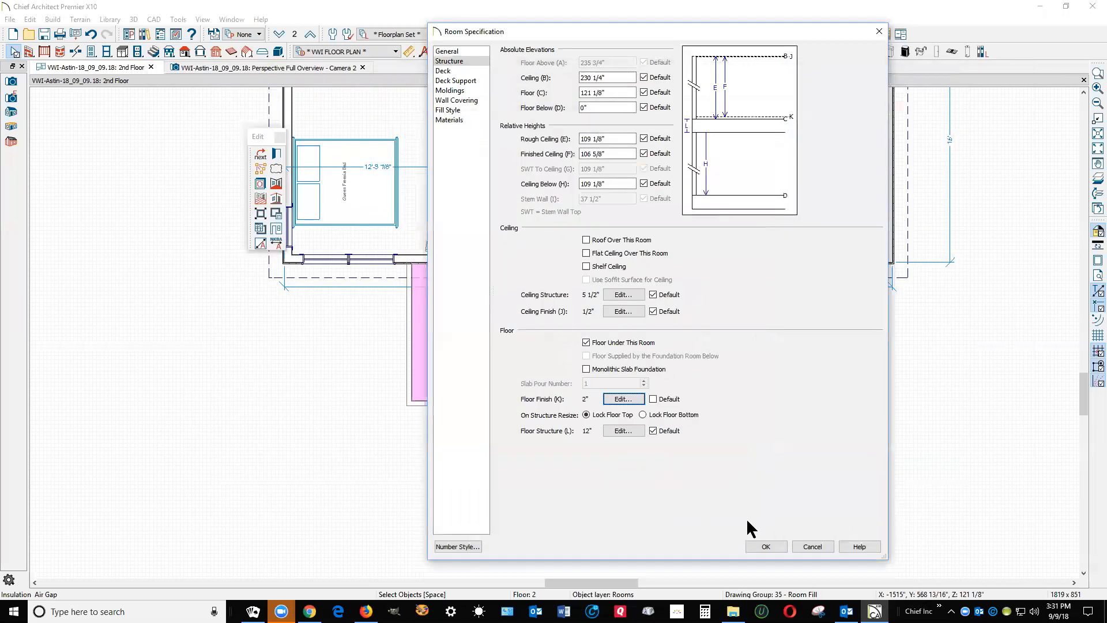
{"action": "left_click", "coordinate": [769, 546]}
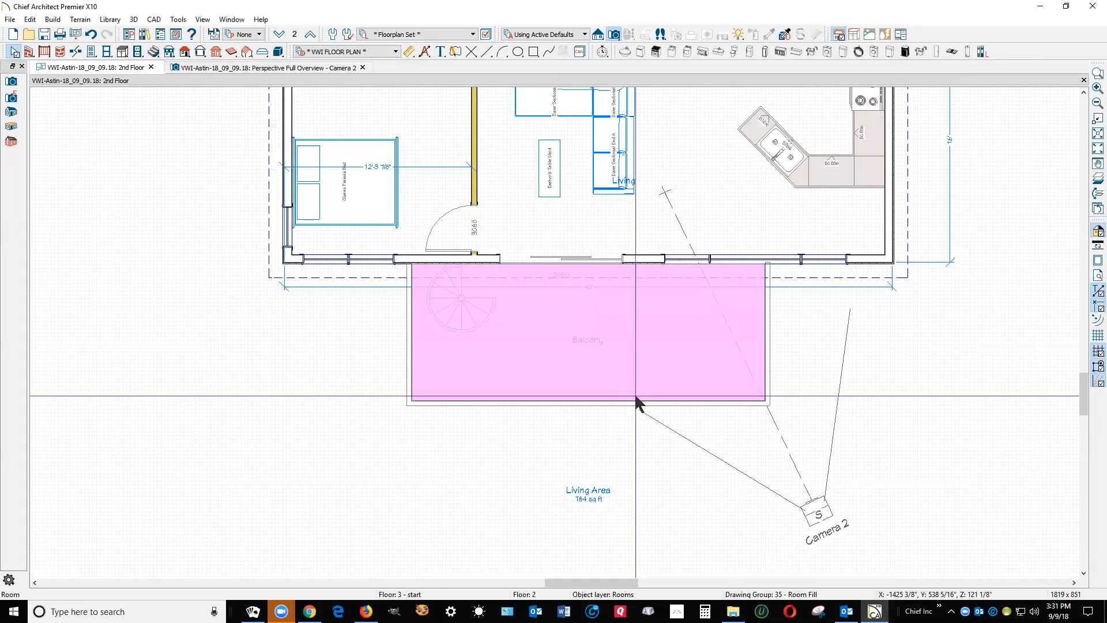
In the perspective view, raise the notched edge at the corner of the lower front wall to the wall's top edge.
{"action": "key", "text": "ctrl+Tab"}
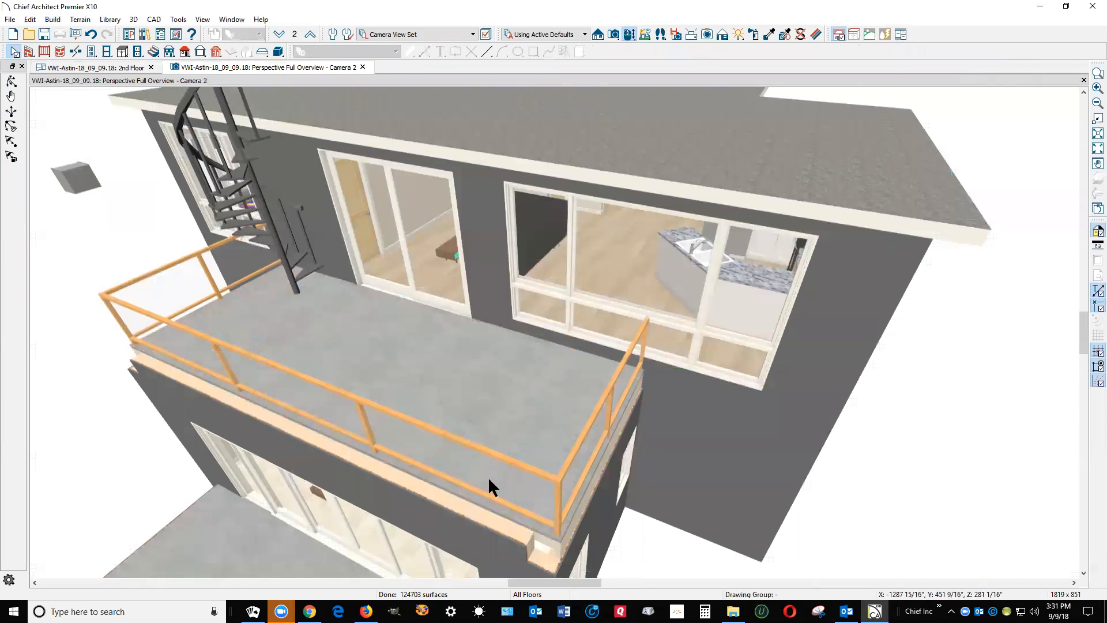
{"action": "scroll", "coordinate": [568, 368], "scroll_direction": "down", "scroll_amount": 3}
{"action": "scroll", "coordinate": [541, 518], "scroll_direction": "up", "scroll_amount": 4}
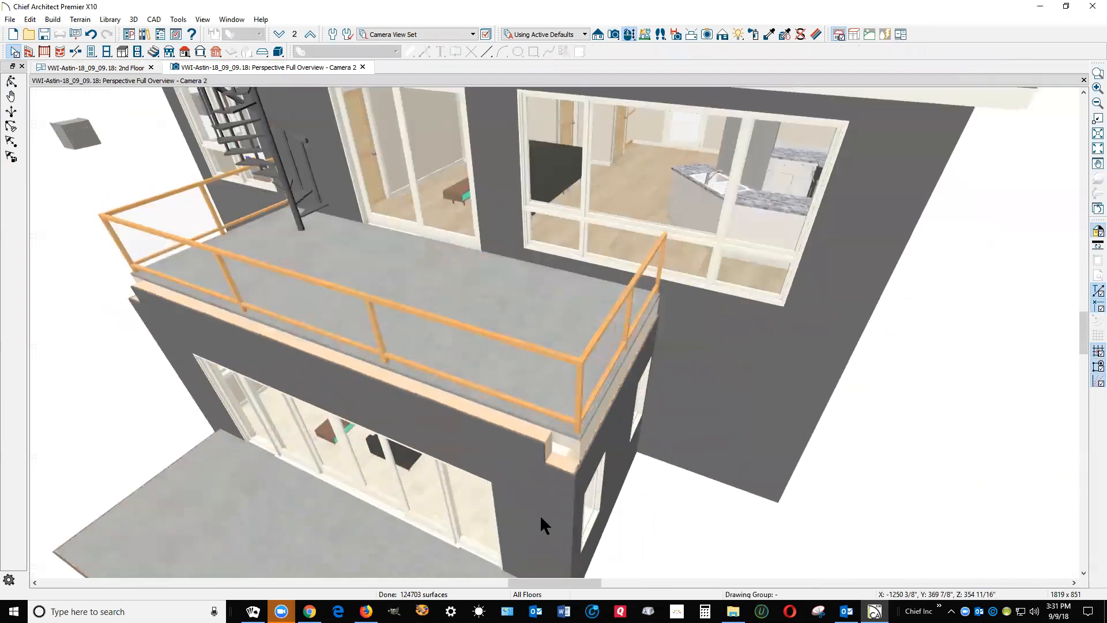
{"action": "left_click", "coordinate": [557, 477]}
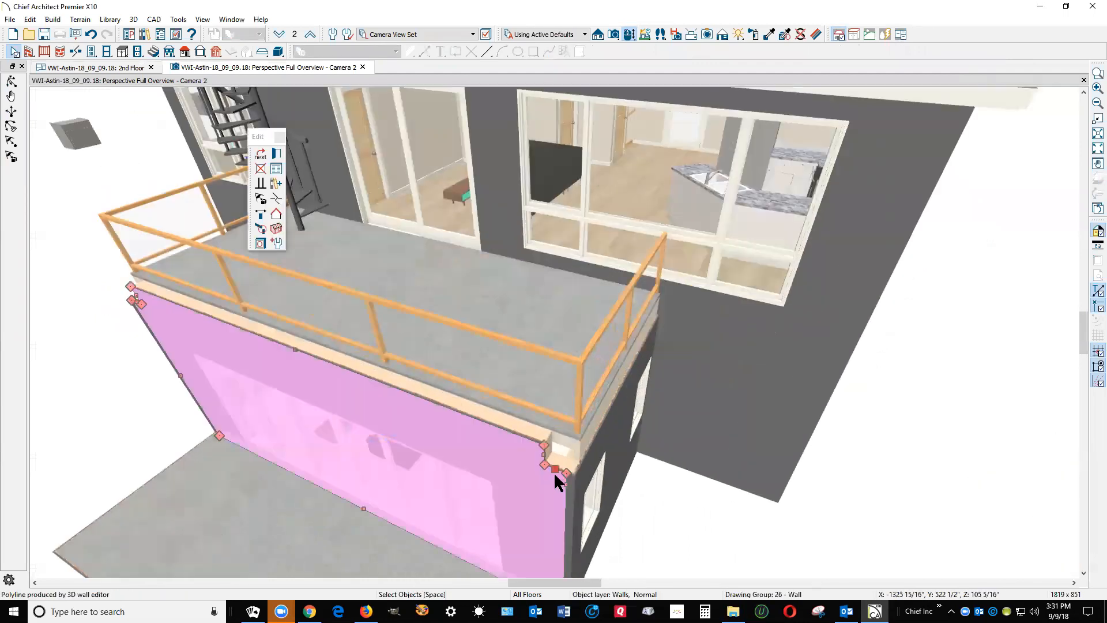
{"action": "left_click_drag", "start_coordinate": [555, 468], "coordinate": [548, 446]}
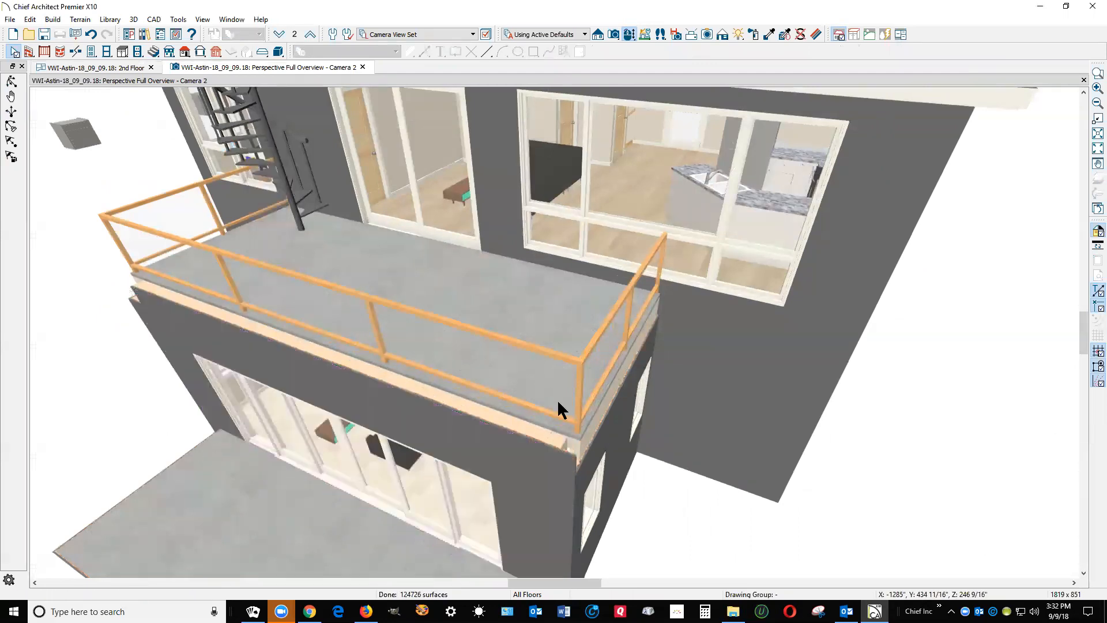
{"action": "scroll", "coordinate": [661, 410], "scroll_direction": "down", "scroll_amount": 2}
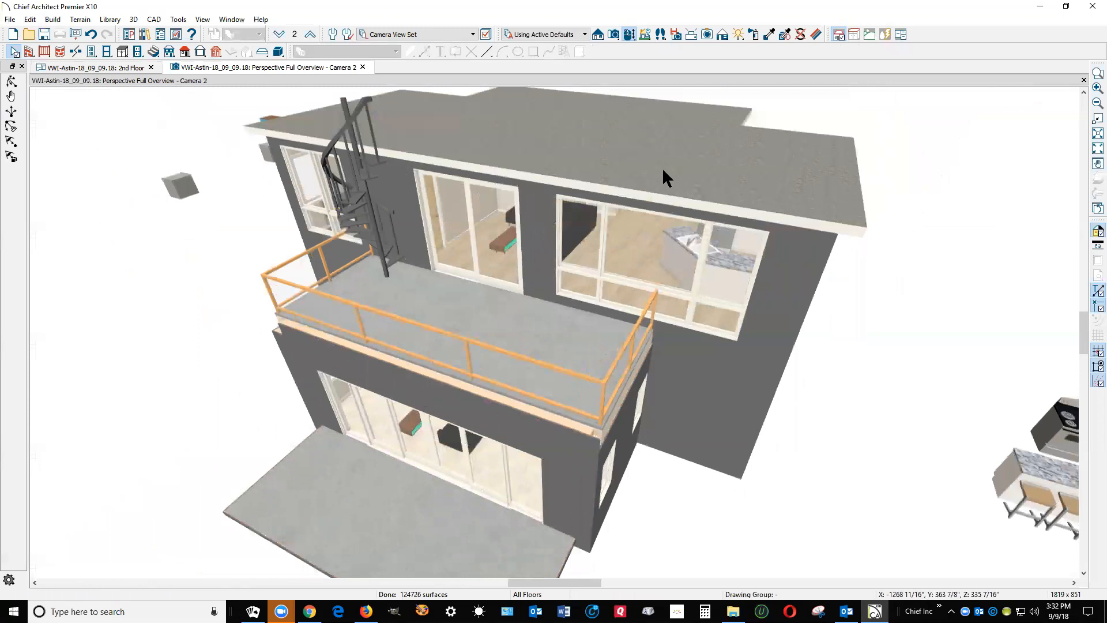
Create a backclipped cross section across the balcony from the 2nd floor plan and inspect its floor and railing edge.
{"action": "key", "text": "ctrl+Tab"}
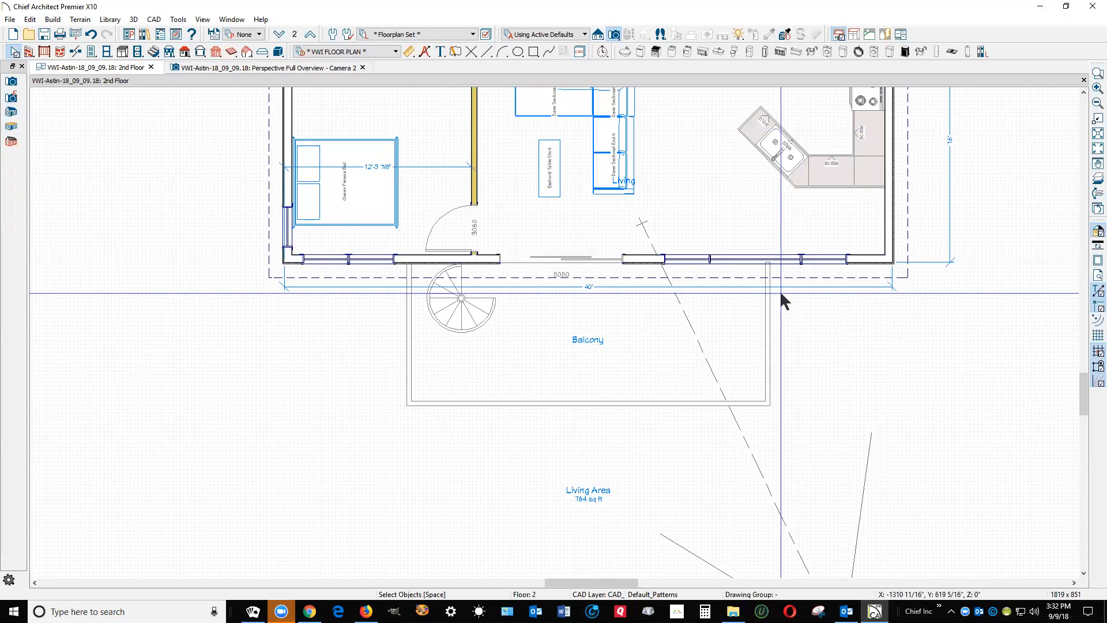
{"action": "left_click", "coordinate": [598, 34]}
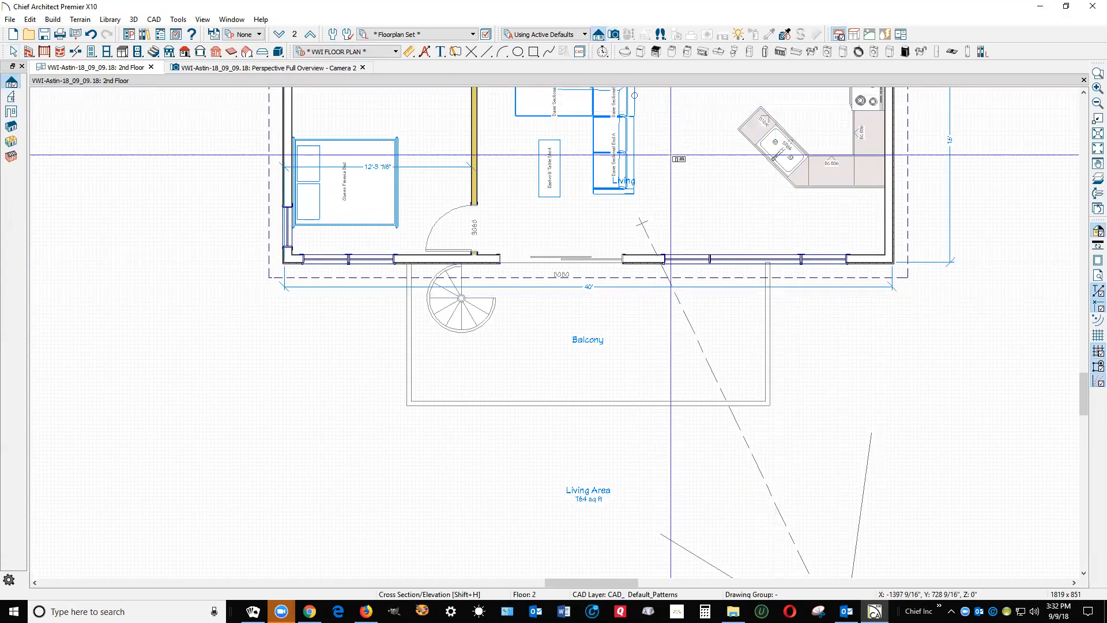
{"action": "left_click", "coordinate": [11, 96]}
{"action": "mouse_move", "coordinate": [771, 335]}
{"action": "left_mouse_down"}
{"action": "mouse_move", "coordinate": [781, 343]}
{"action": "mouse_move", "coordinate": [734, 335]}
{"action": "left_mouse_up"}
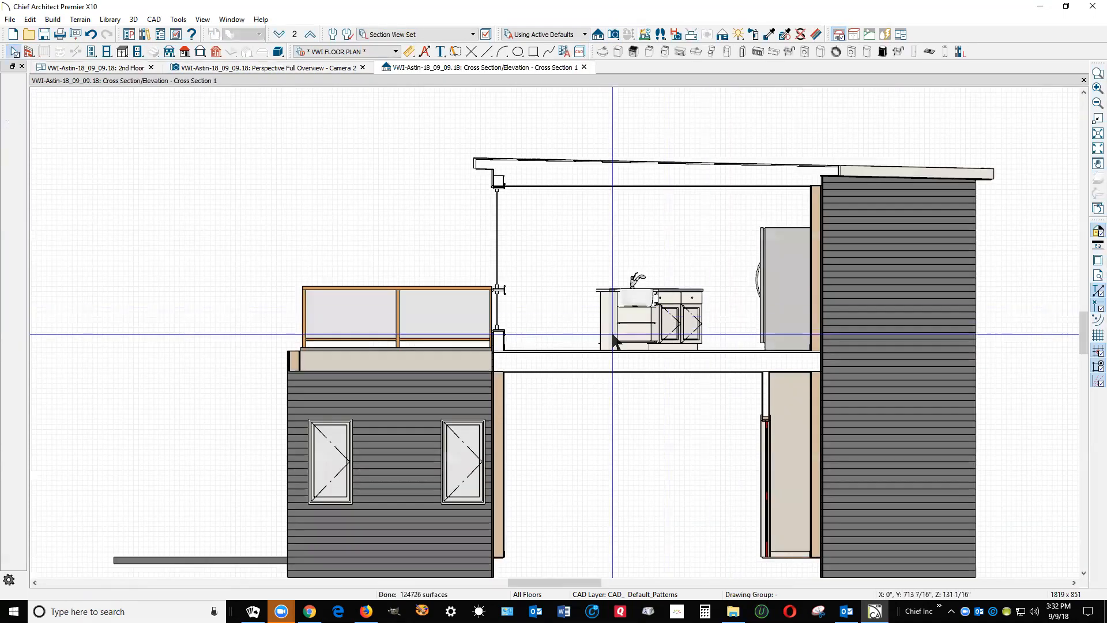
{"action": "scroll", "coordinate": [288, 421], "scroll_direction": "up", "scroll_amount": 3}
{"action": "scroll", "coordinate": [337, 314], "scroll_direction": "up", "scroll_amount": 1}
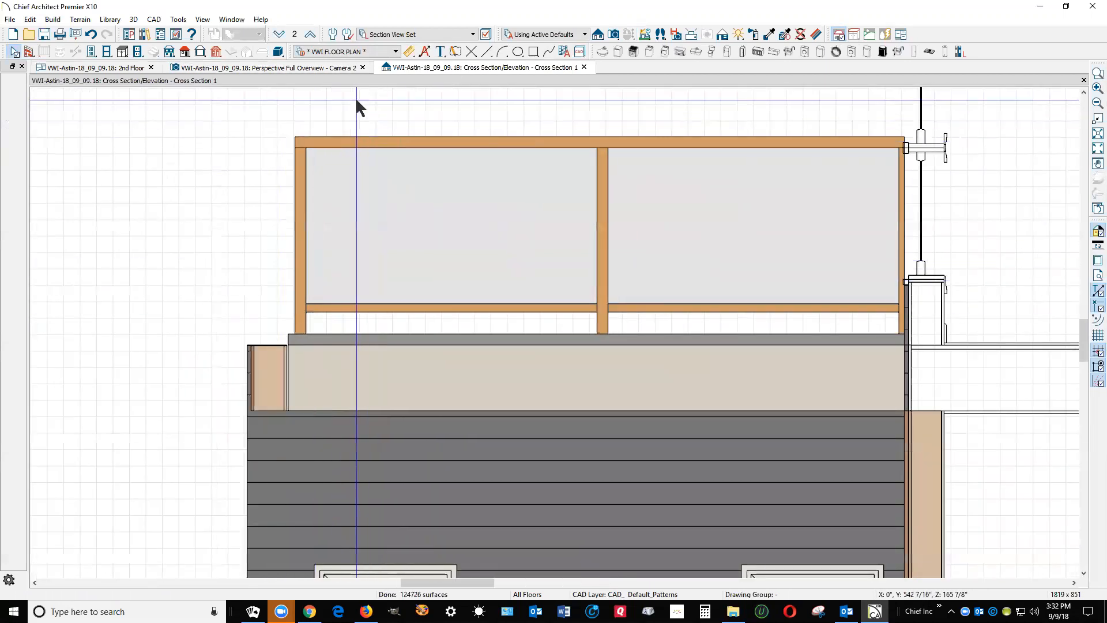
{"action": "scroll", "coordinate": [517, 300], "scroll_direction": "down", "scroll_amount": 2}
Make a room polyline from the balcony on the 2nd floor plan and convert it to a slab with the default settings.
{"action": "key", "text": "ctrl+Tab"}
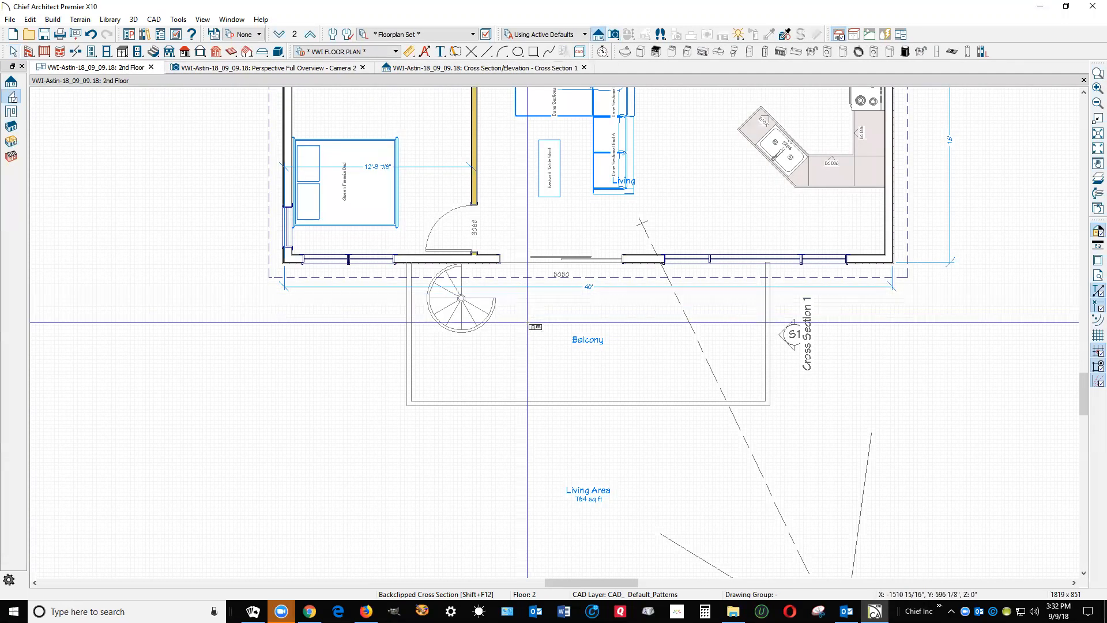
{"action": "key", "text": "space"}
{"action": "left_click", "coordinate": [436, 369]}
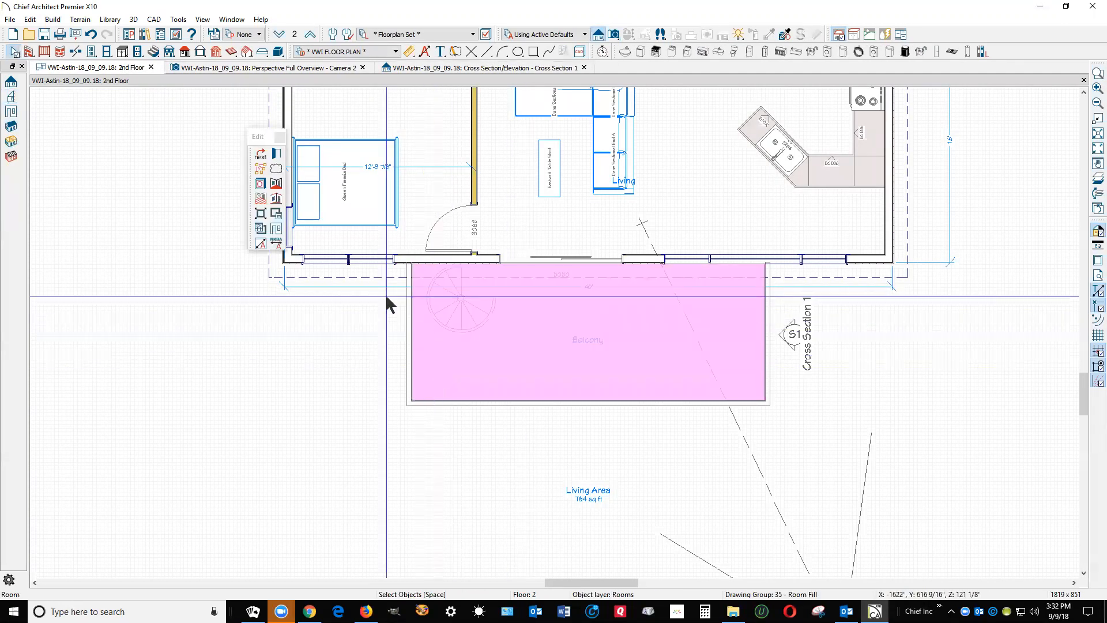
{"action": "left_click", "coordinate": [277, 181]}
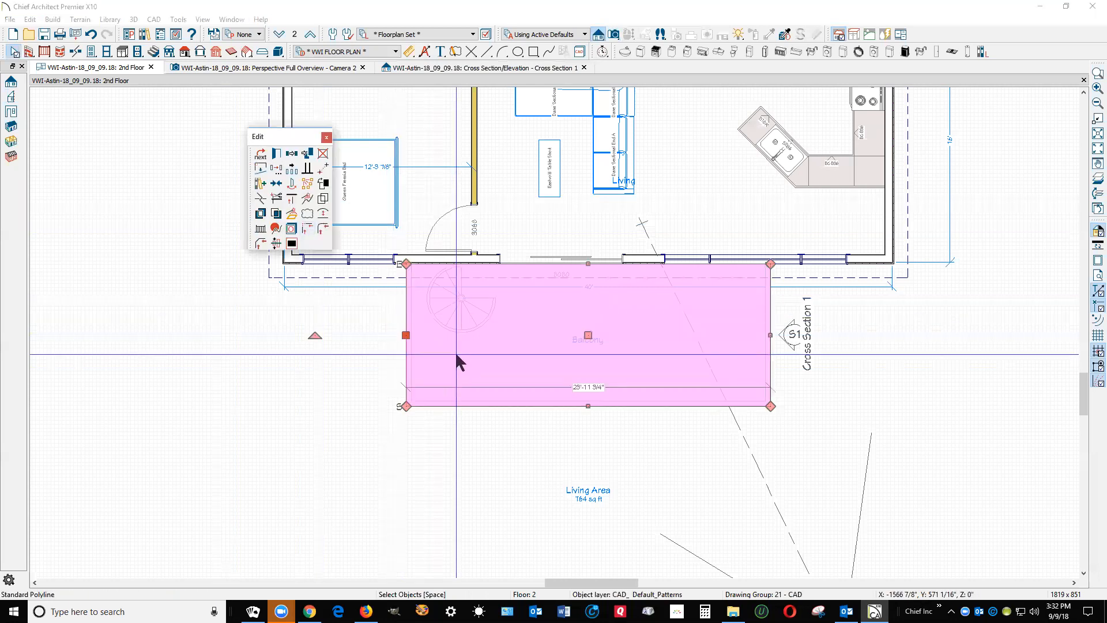
{"action": "left_click", "coordinate": [292, 214]}
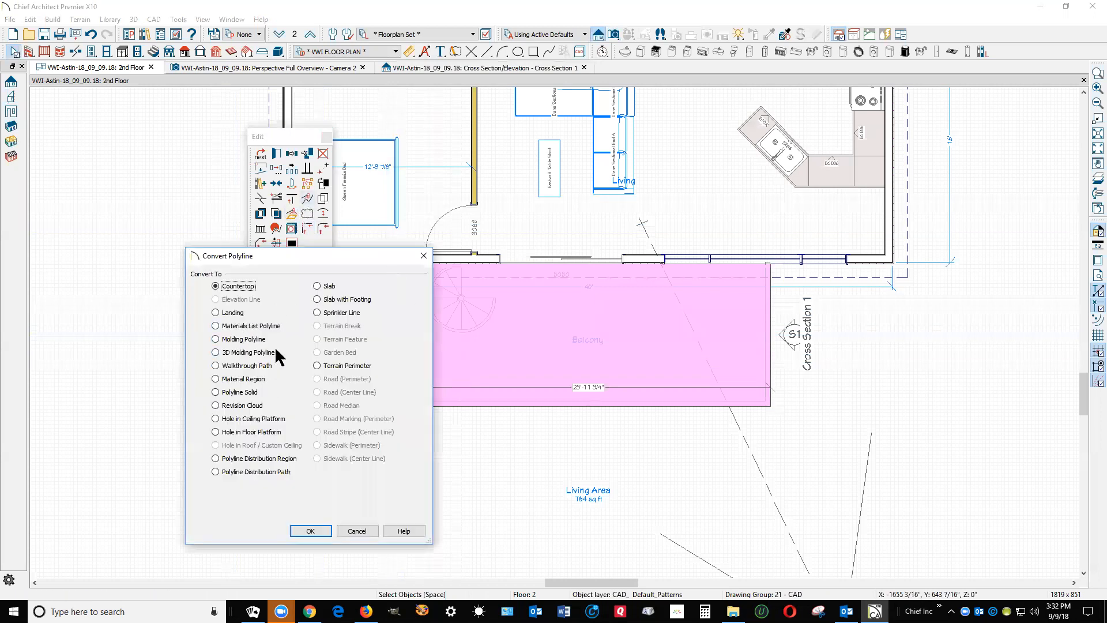
{"action": "left_click", "coordinate": [320, 531]}
{"action": "double_click", "coordinate": [492, 389]}
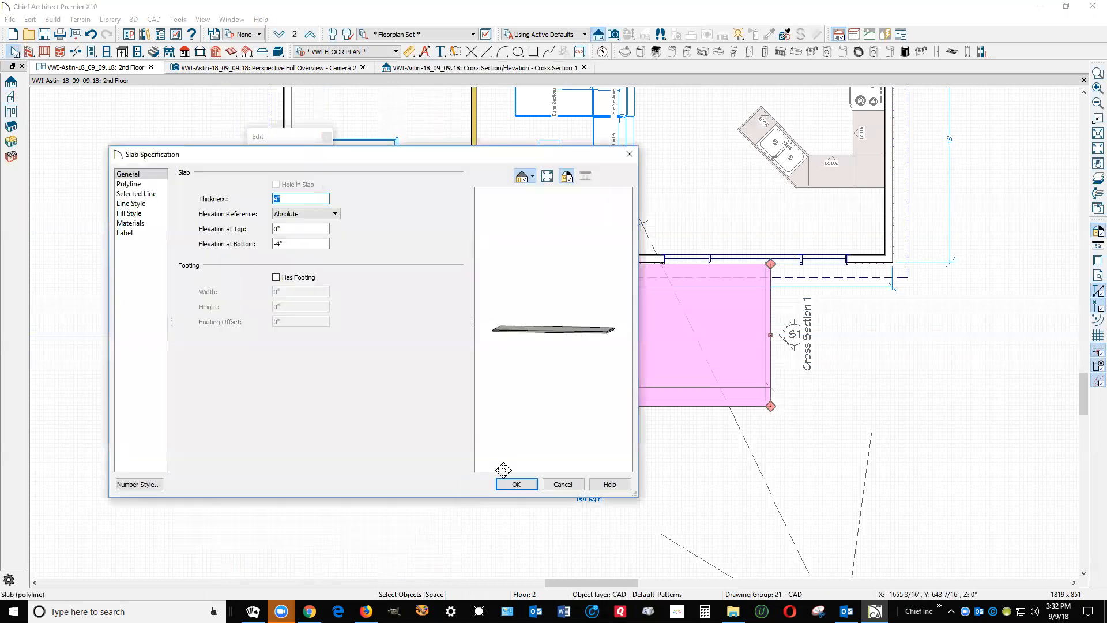
{"action": "left_click", "coordinate": [516, 484]}
Look up the balcony's floor elevation in its room structure settings.
{"action": "left_click", "coordinate": [635, 333]}
{"action": "key", "text": "Tab"}
{"action": "left_click", "coordinate": [276, 154]}
{"action": "left_click", "coordinate": [449, 61]}
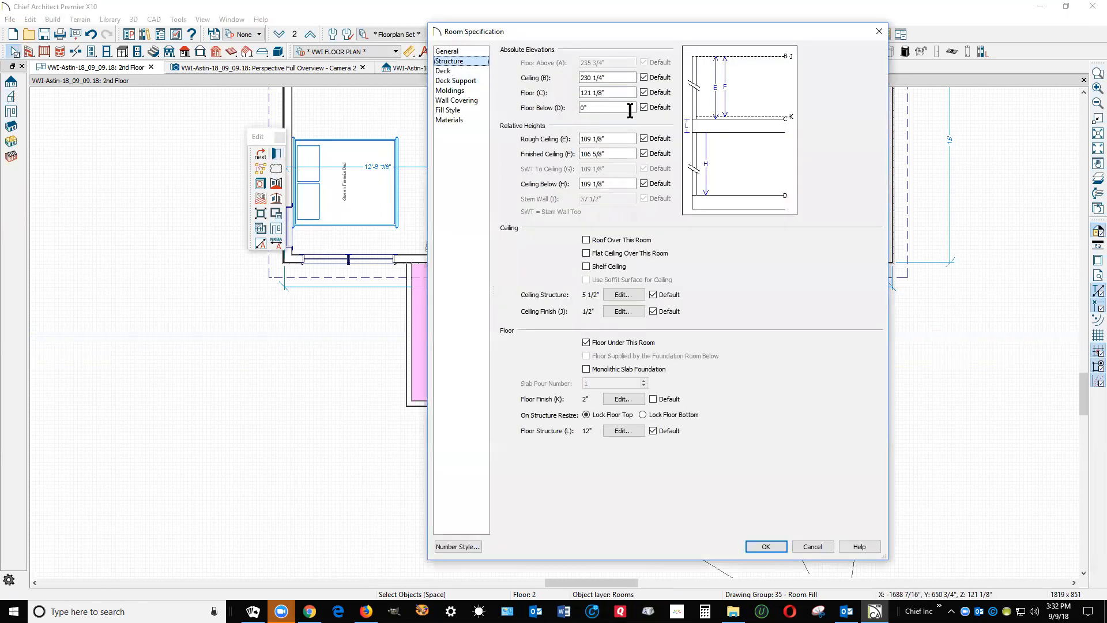
{"action": "left_click", "coordinate": [812, 547]}
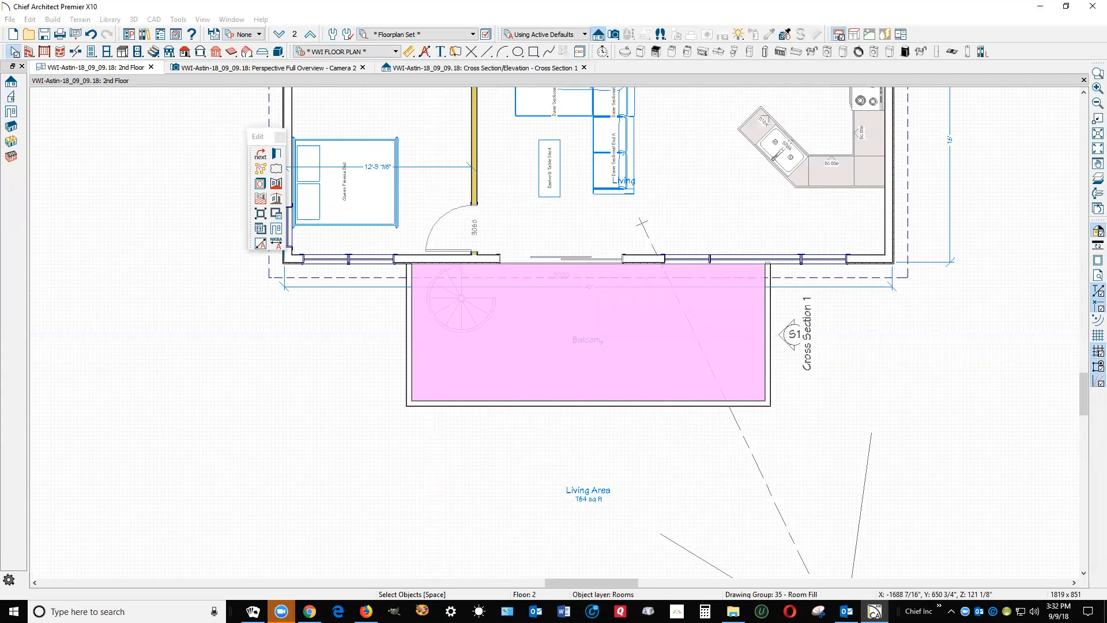
Set the balcony slab's thickness to 12" and its bottom elevation to 121.125-12.
{"action": "left_click", "coordinate": [729, 408]}
{"action": "left_click", "coordinate": [685, 403]}
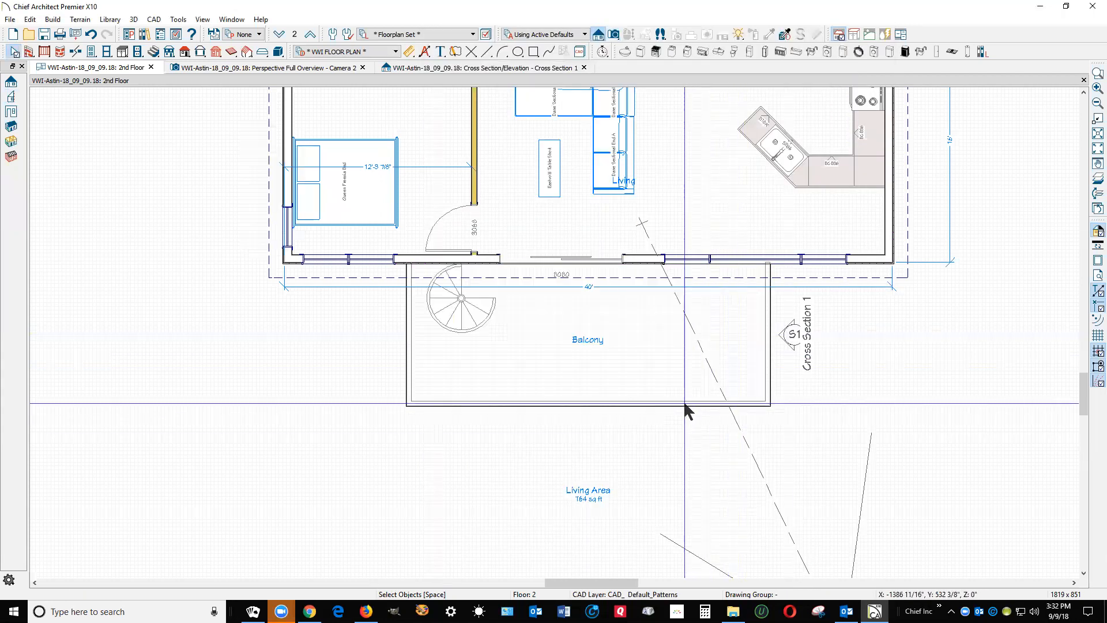
{"action": "key", "text": "Tab"}
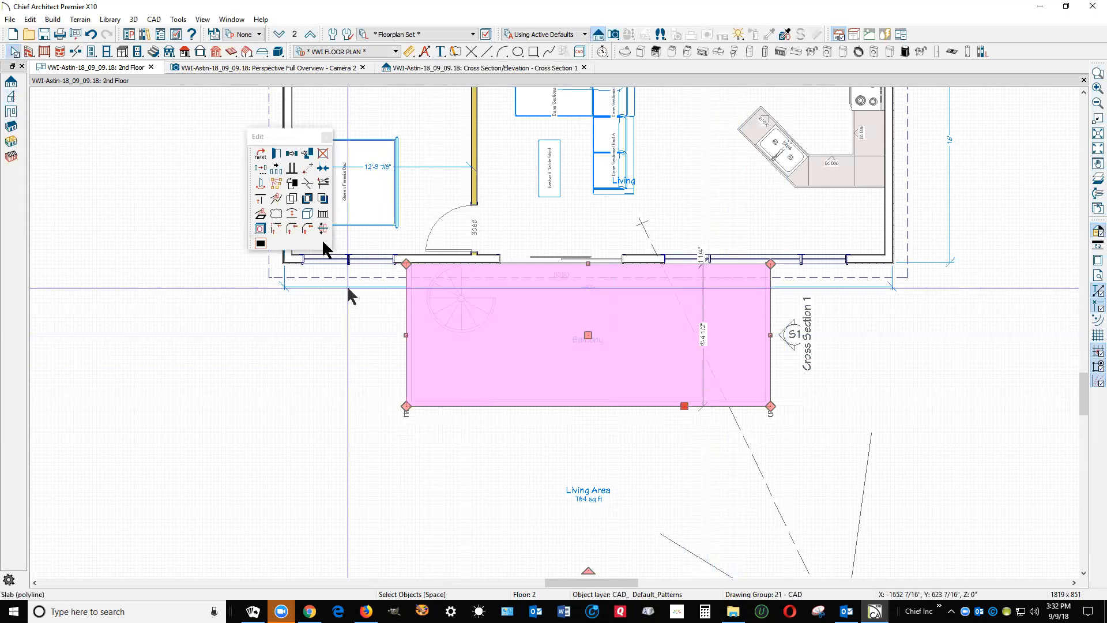
{"action": "left_click", "coordinate": [281, 155]}
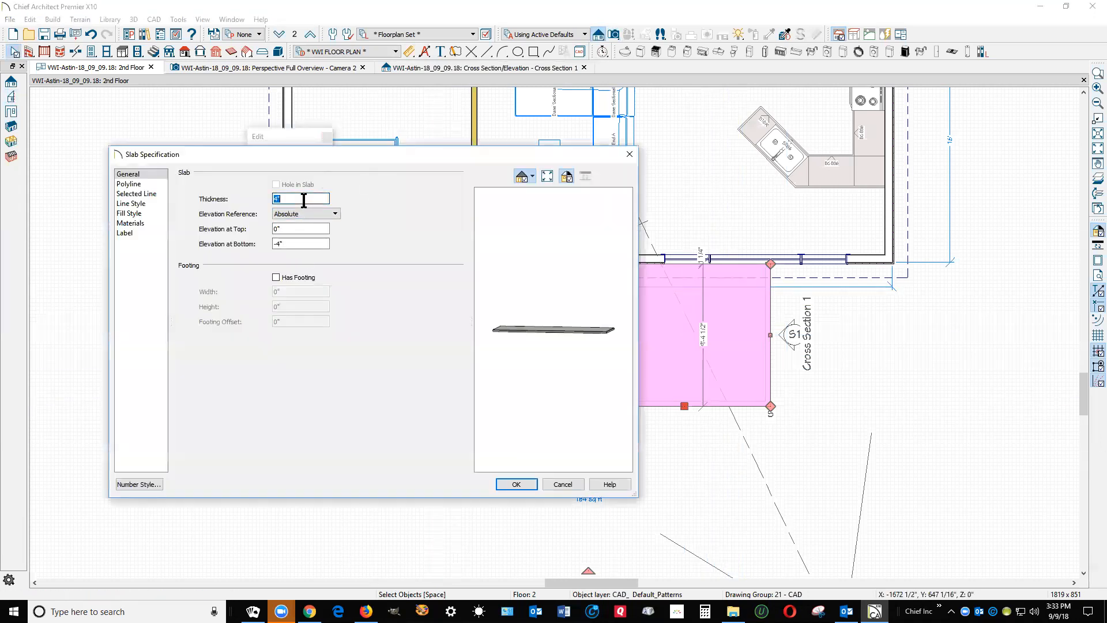
{"action": "key", "text": "Tab"}
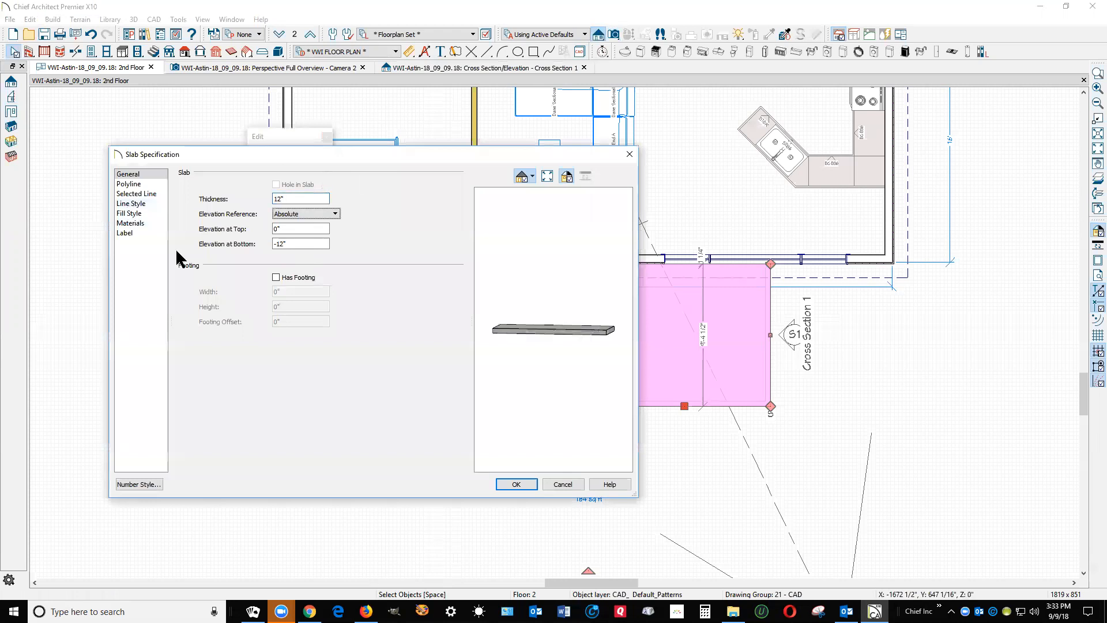
{"action": "double_click", "coordinate": [305, 245]}
{"action": "type", "text": "121.125"}
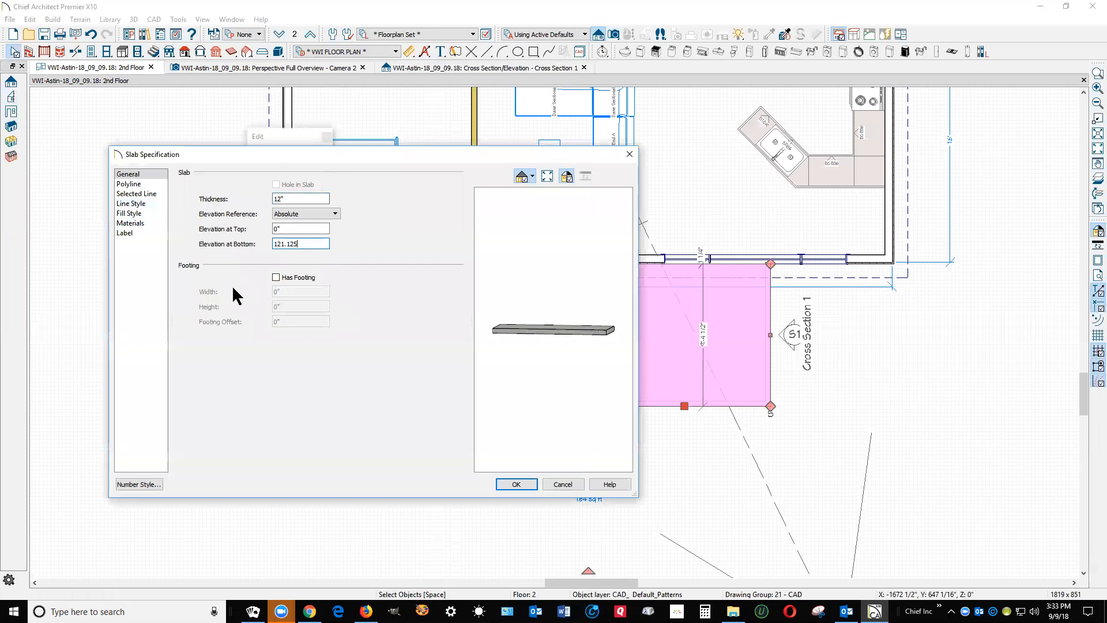
{"action": "type", "text": "-12"}
{"action": "left_click", "coordinate": [502, 483]}
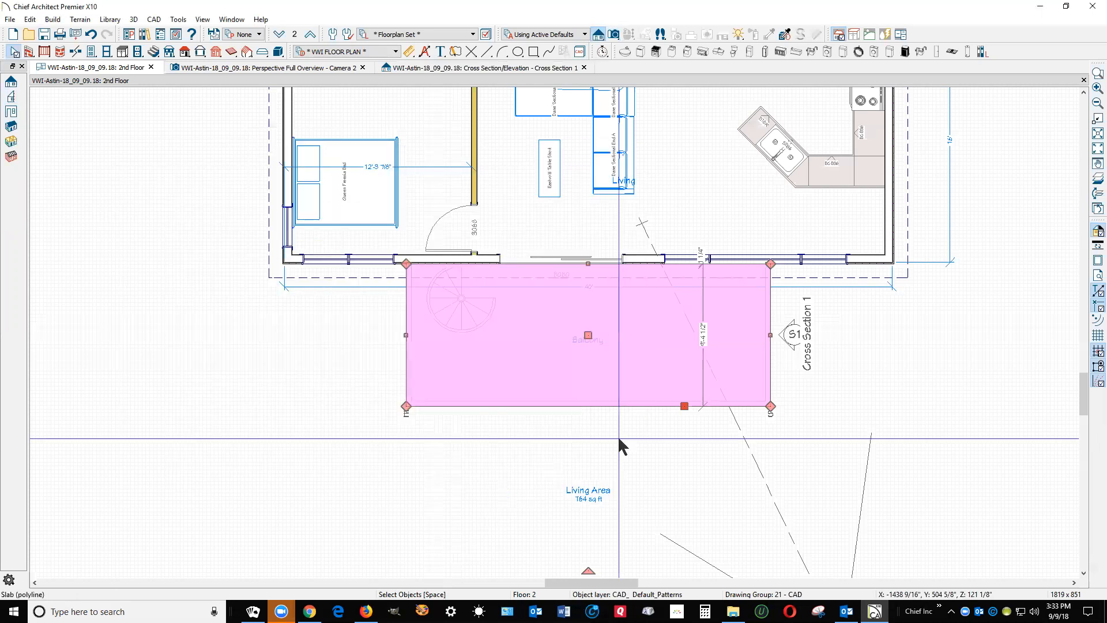
Extend the slab outward by about 10" at the front, about 5" on the cross-section side and about 7" on the spiral stair side.
{"action": "key", "text": "ctrl+Tab"}
{"action": "key", "text": "ctrl+Tab"}
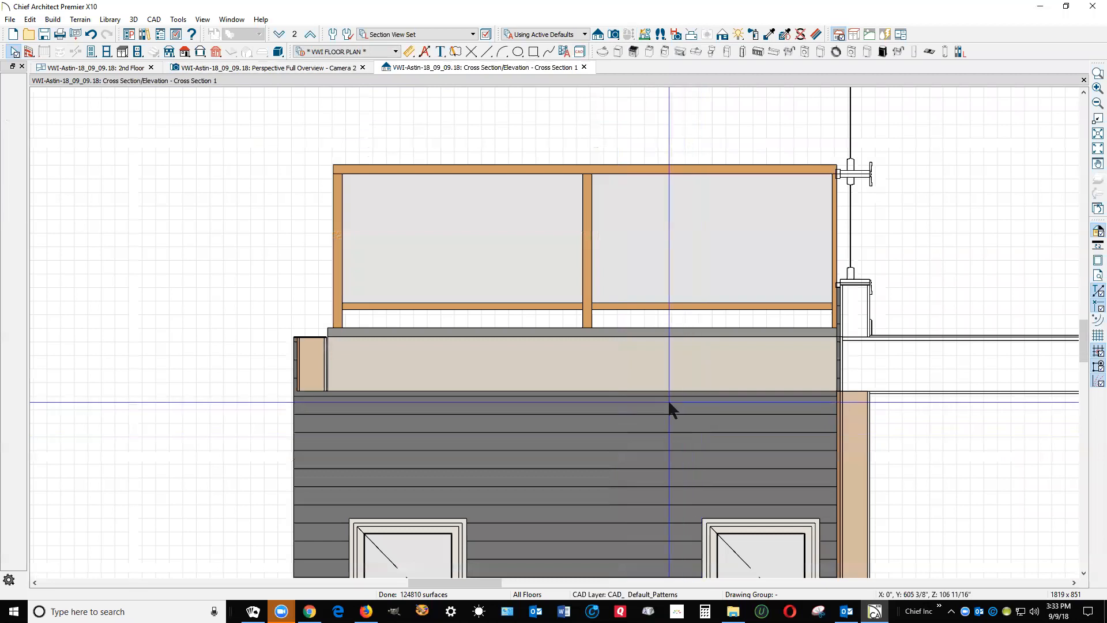
{"action": "key", "text": "ctrl+Tab"}
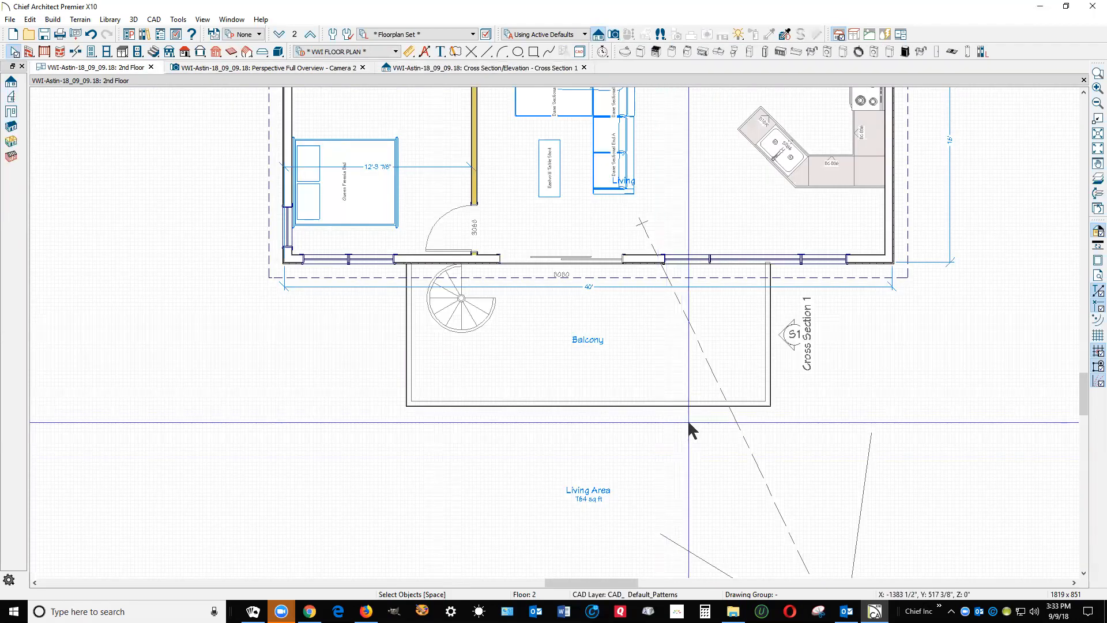
{"action": "left_click", "coordinate": [692, 404]}
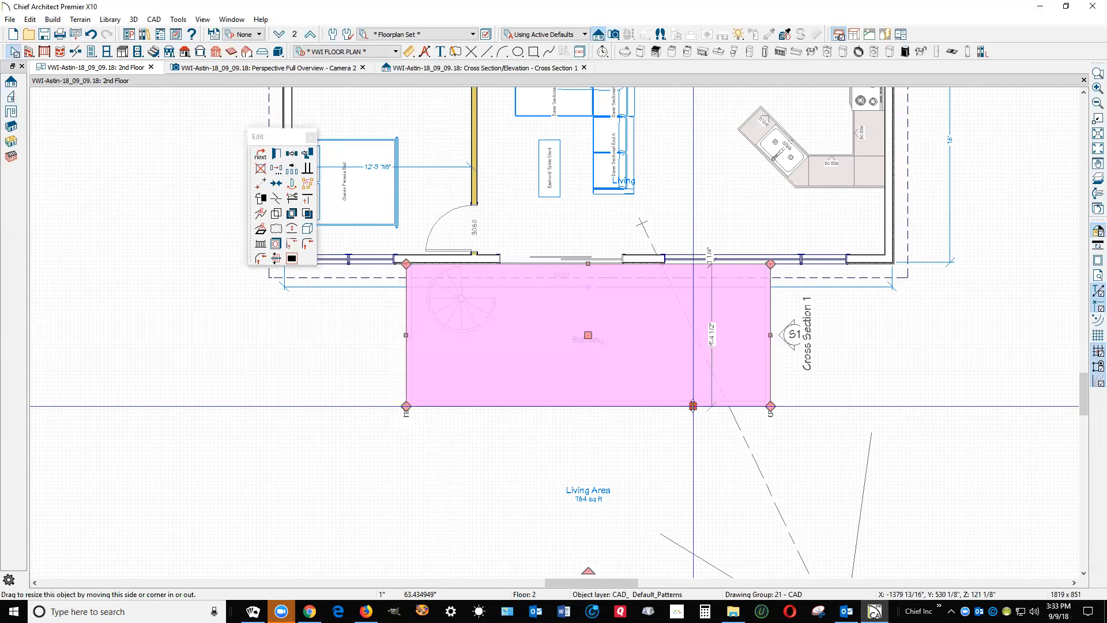
{"action": "left_click_drag", "start_coordinate": [693, 406], "coordinate": [694, 419]}
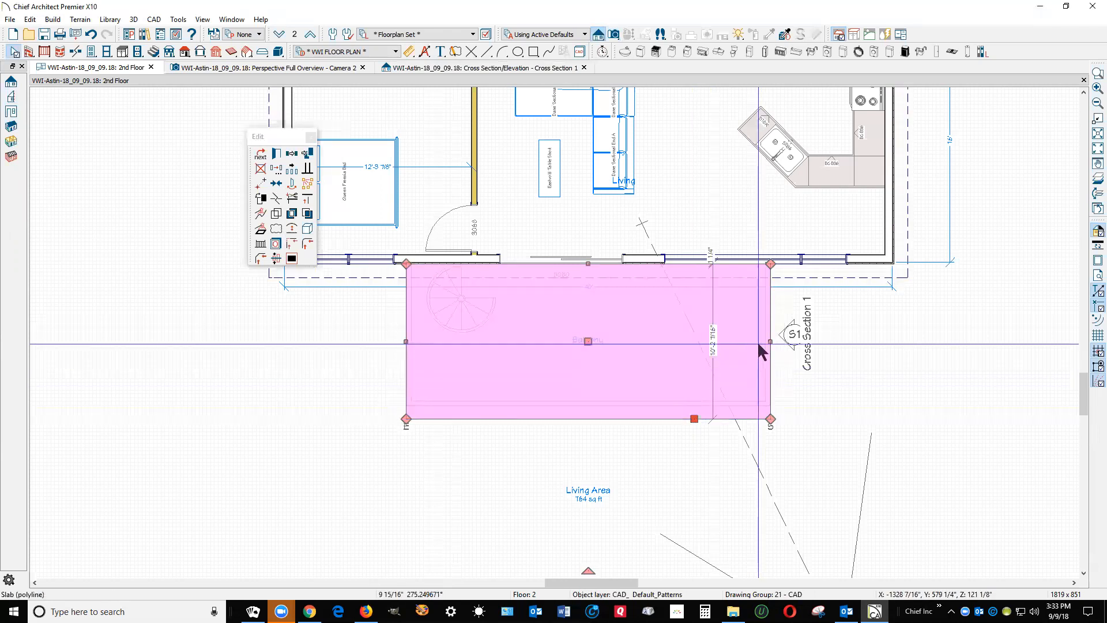
{"action": "mouse_move", "coordinate": [771, 342]}
{"action": "left_mouse_down"}
{"action": "mouse_move", "coordinate": [771, 364]}
{"action": "mouse_move", "coordinate": [776, 346]}
{"action": "left_mouse_up"}
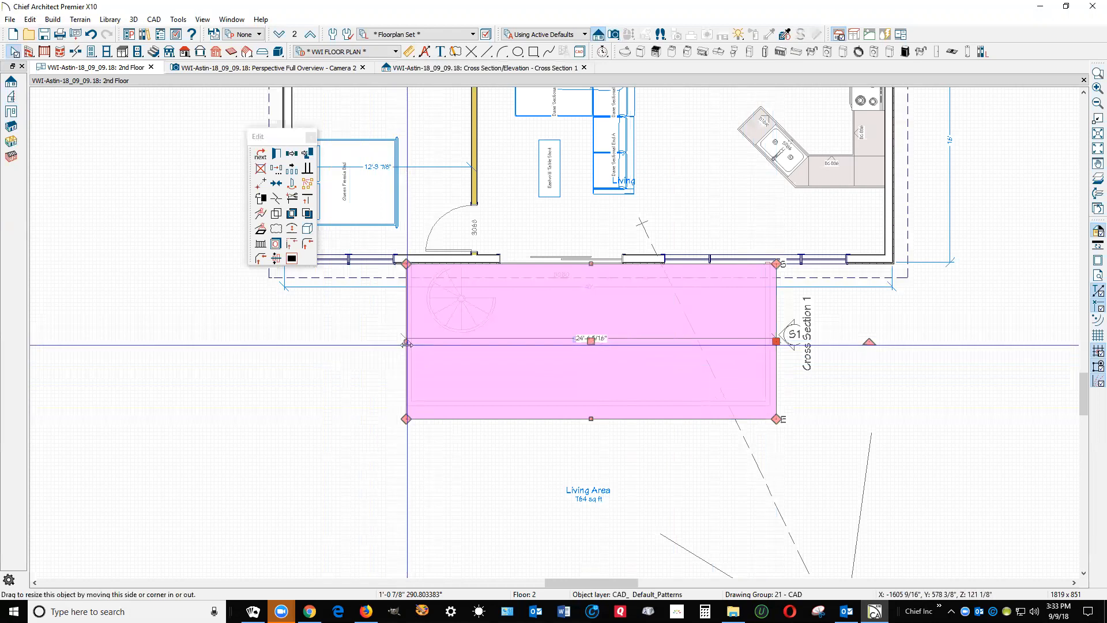
{"action": "left_click_drag", "start_coordinate": [406, 342], "coordinate": [398, 342]}
{"action": "key", "text": "Escape"}
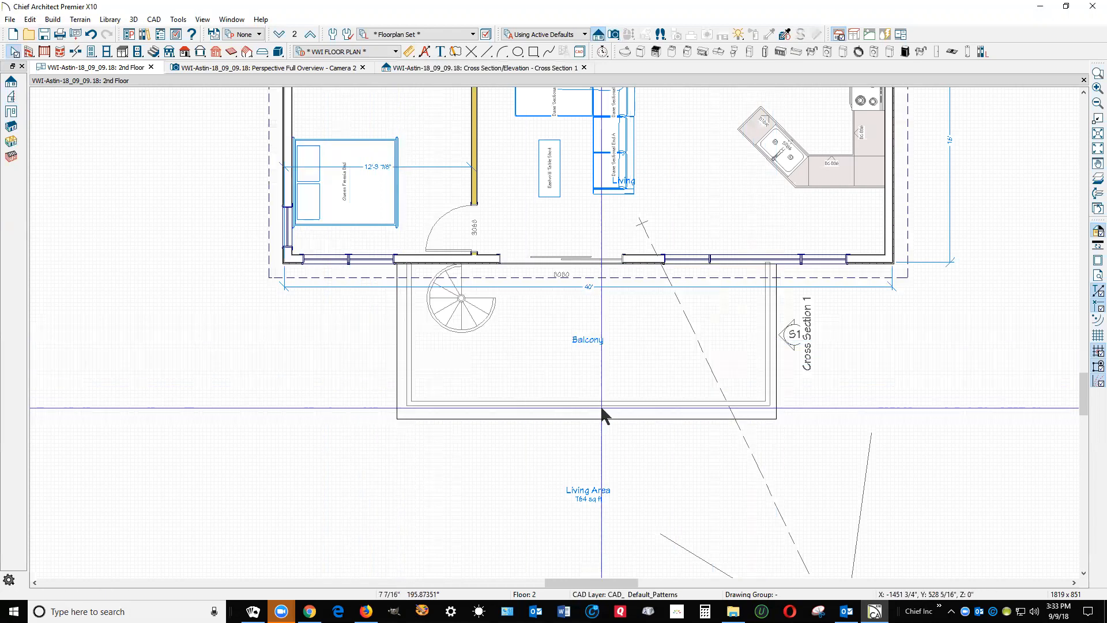
Raise the balcony slab slightly in the perspective view with a vertical Transform/Replicate move to cover the exposed wall top.
{"action": "key", "text": "ctrl+Tab"}
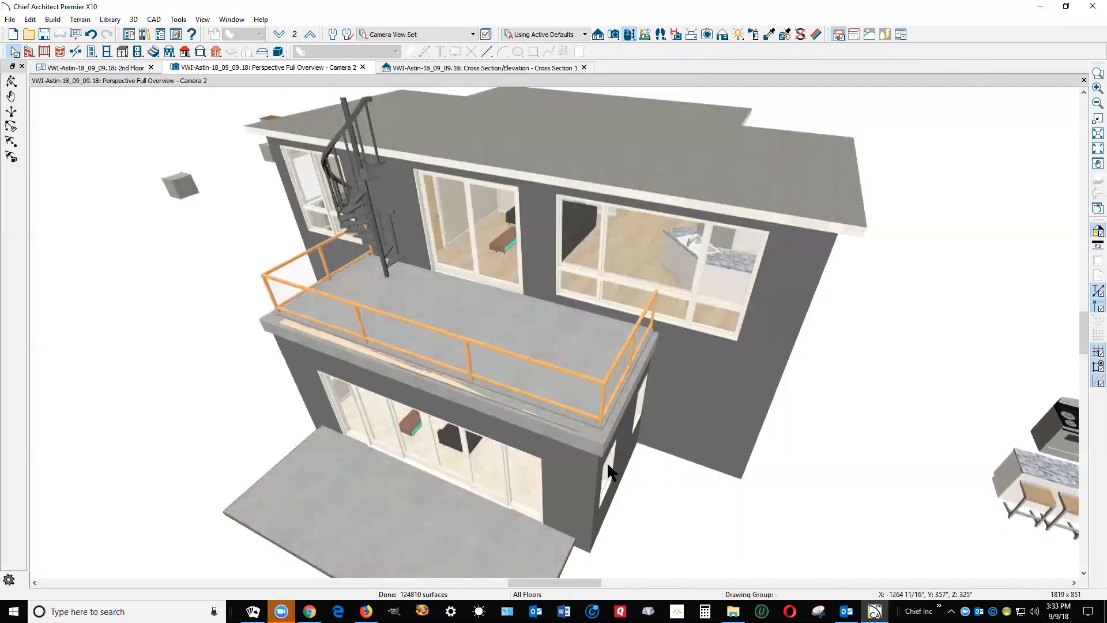
{"action": "left_click", "coordinate": [589, 441]}
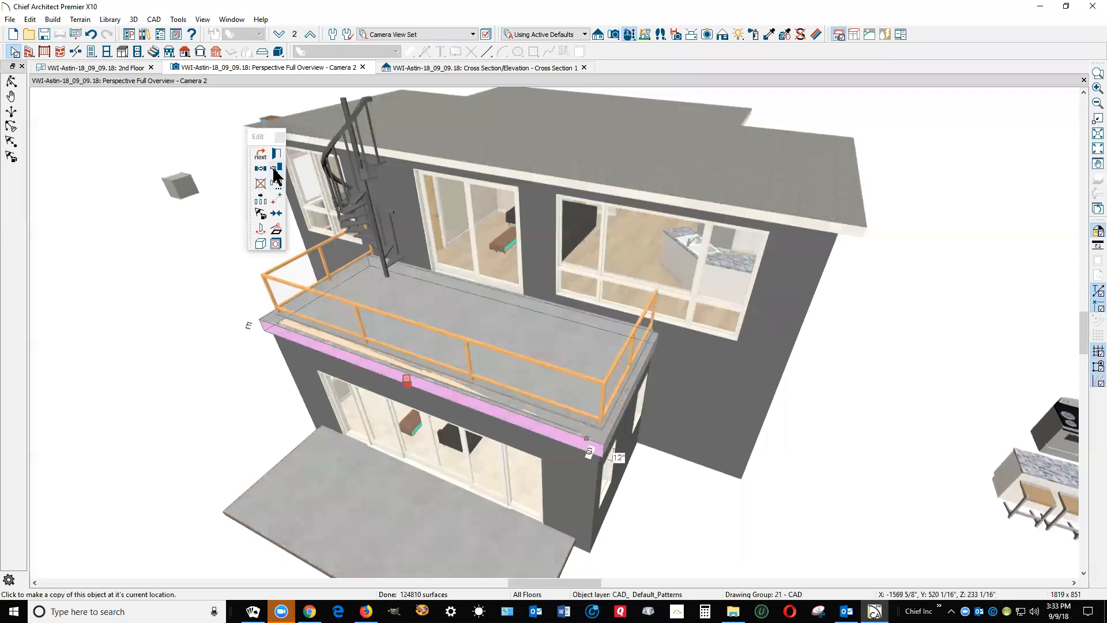
{"action": "left_click", "coordinate": [276, 184]}
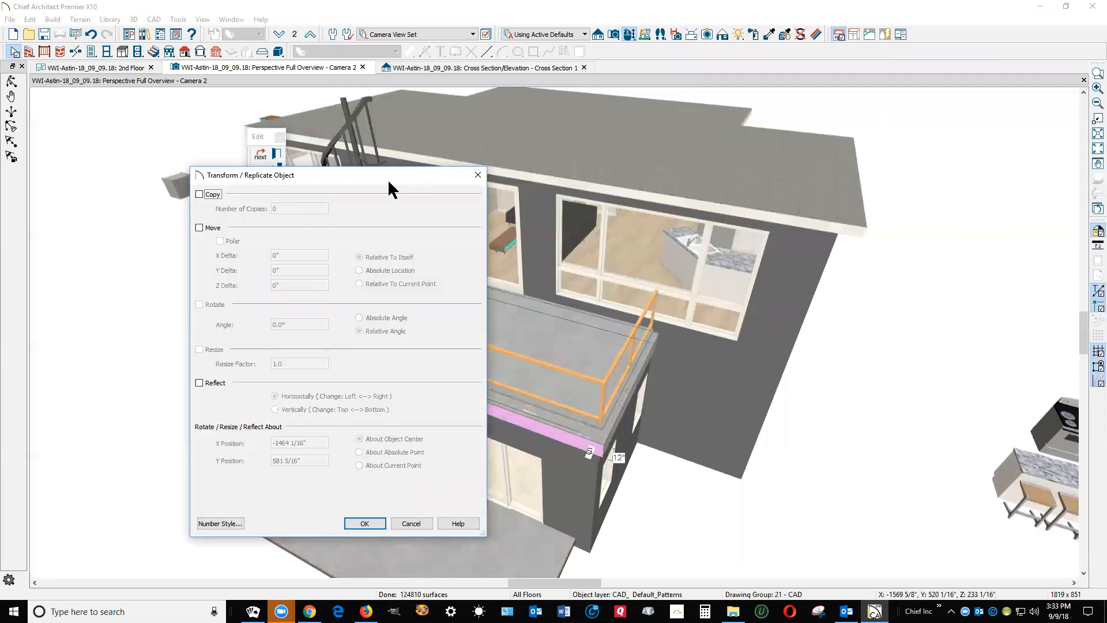
{"action": "left_click", "coordinate": [200, 228]}
{"action": "double_click", "coordinate": [296, 284]}
{"action": "left_click", "coordinate": [362, 524]}
{"action": "key", "text": "Escape"}
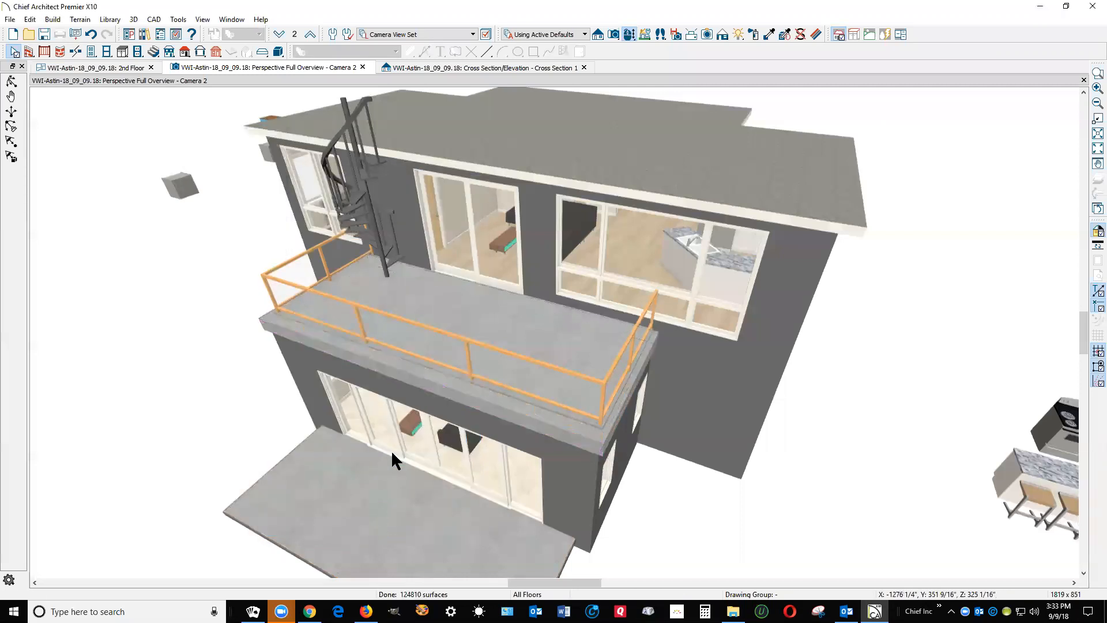
Stretch the balcony slab's upper edge up to the top of the floor finish in the cross section, making it about 13" thick.
{"action": "scroll", "coordinate": [594, 426], "scroll_direction": "up", "scroll_amount": 2}
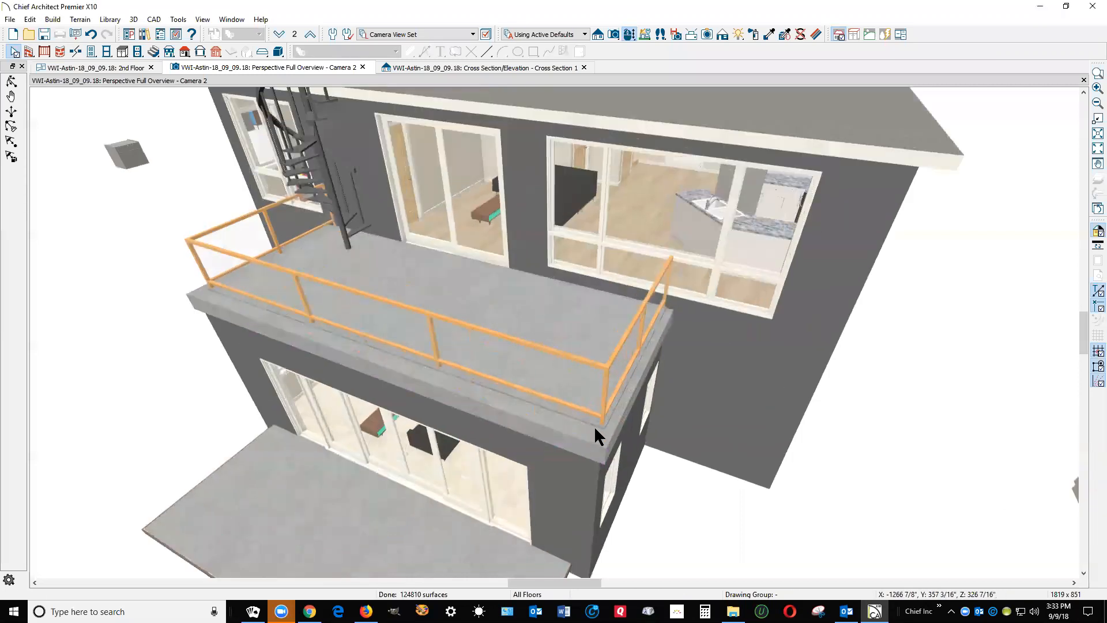
{"action": "key", "text": "ctrl+Tab"}
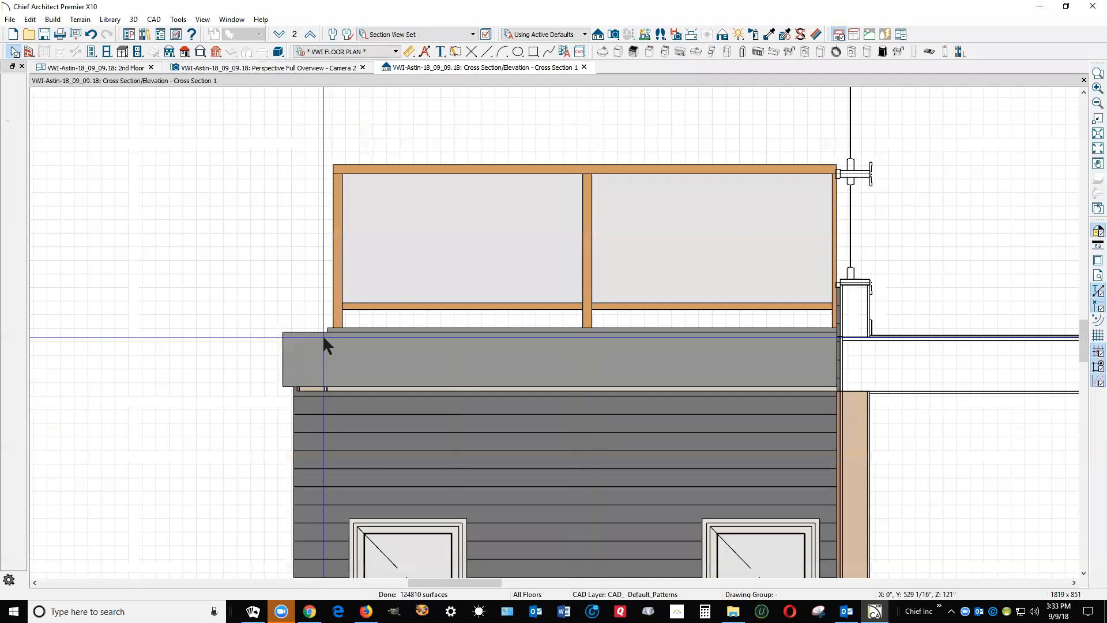
{"action": "scroll", "coordinate": [325, 338], "scroll_direction": "up", "scroll_amount": 3}
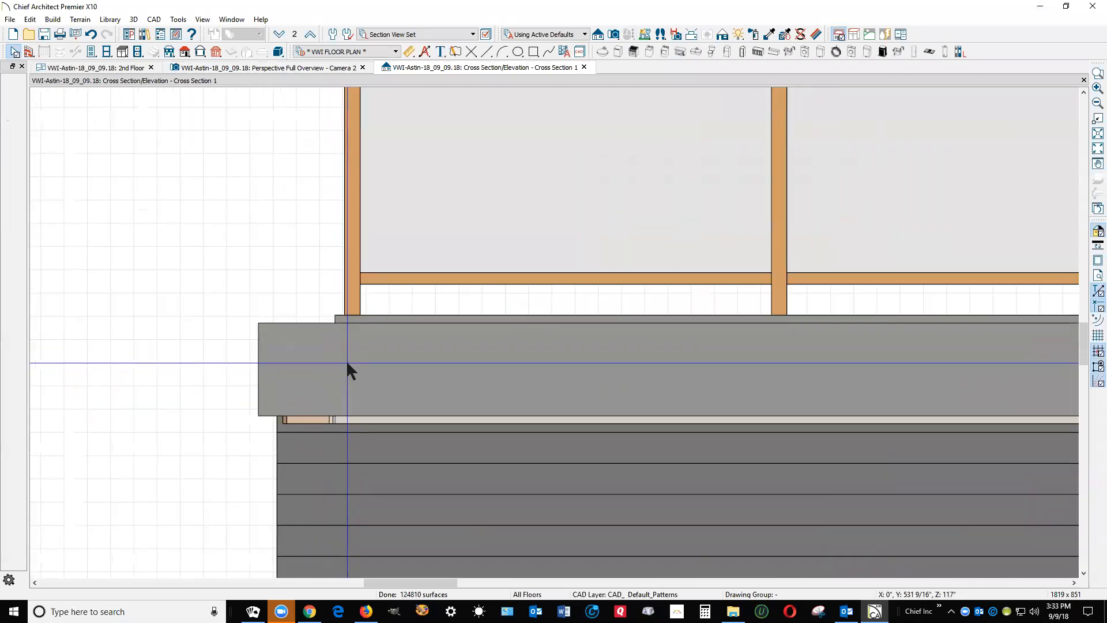
{"action": "left_click", "coordinate": [311, 324]}
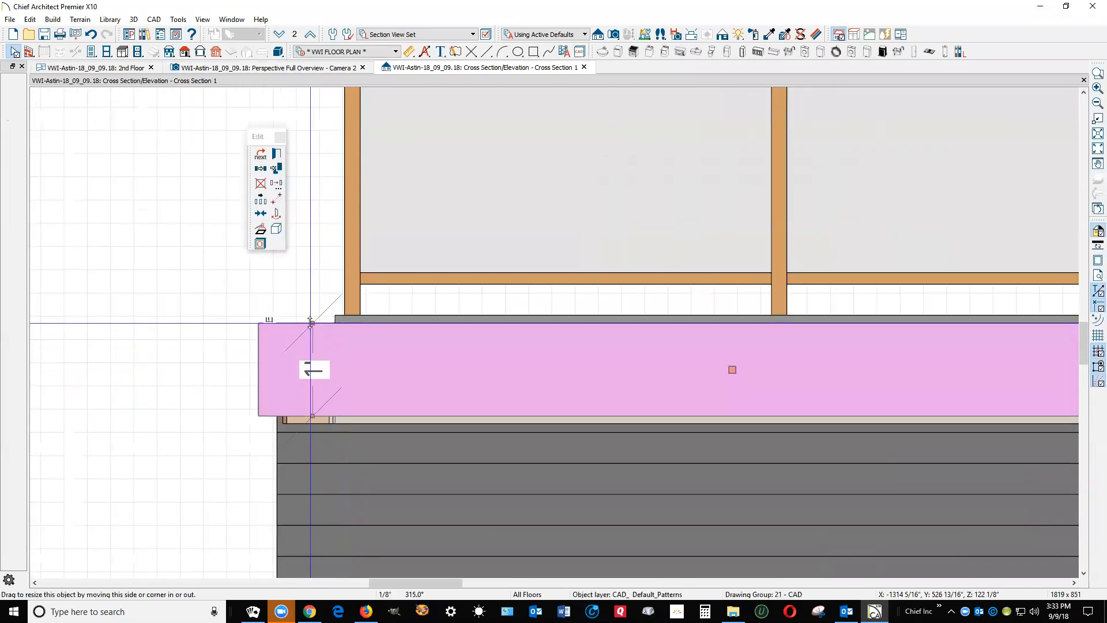
{"action": "left_click_drag", "start_coordinate": [310, 323], "coordinate": [309, 315]}
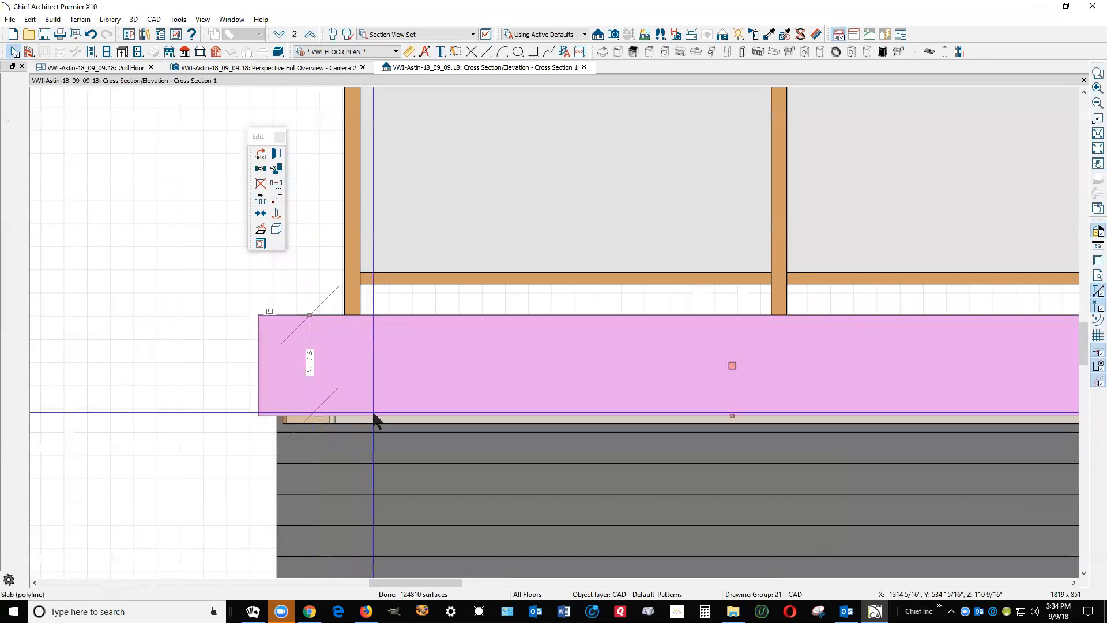
{"action": "scroll", "coordinate": [394, 403], "scroll_direction": "down", "scroll_amount": 1}
{"action": "scroll", "coordinate": [395, 405], "scroll_direction": "down", "scroll_amount": 2}
Set the balcony room's floor elevation to 121 1/8"-4 and turn off the default for its Floor Below elevation.
{"action": "key", "text": "ctrl+Tab"}
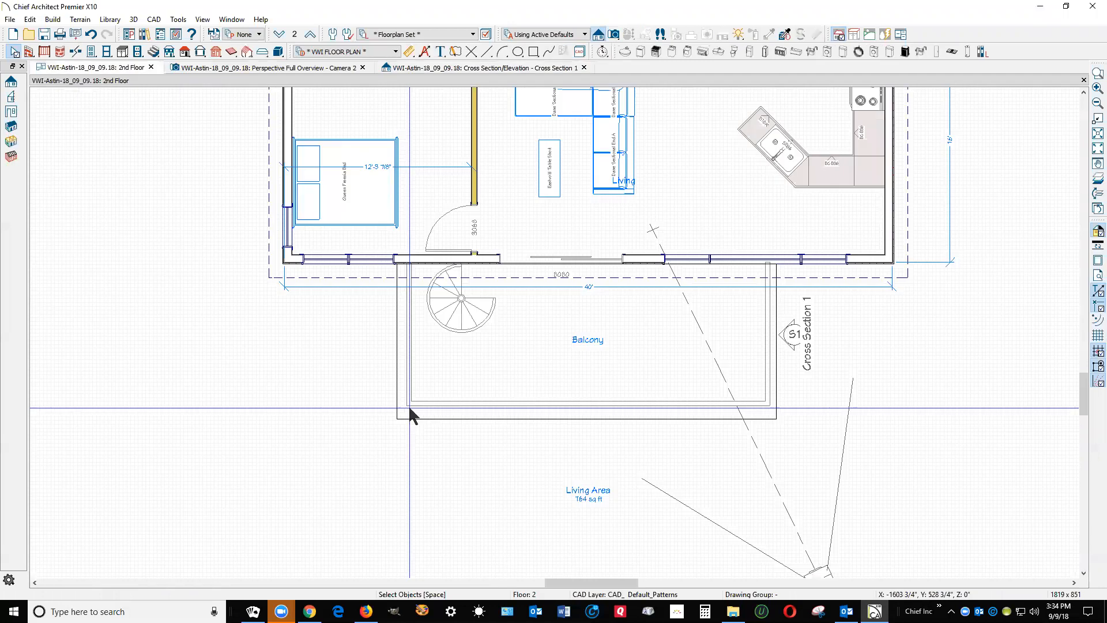
{"action": "right_click", "coordinate": [551, 366]}
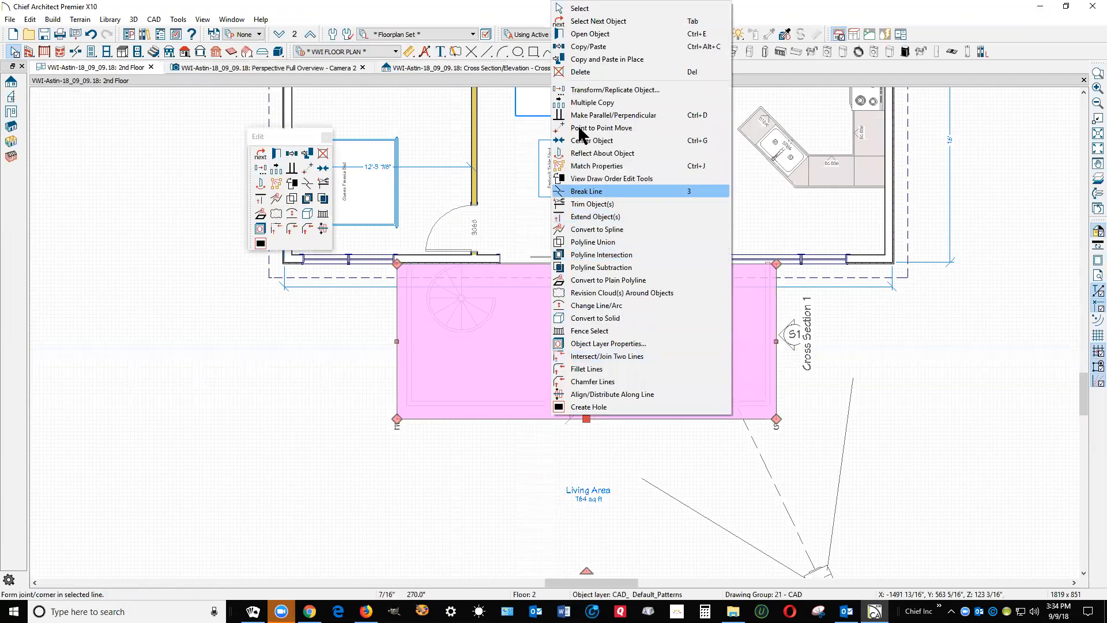
{"action": "left_click", "coordinate": [598, 22]}
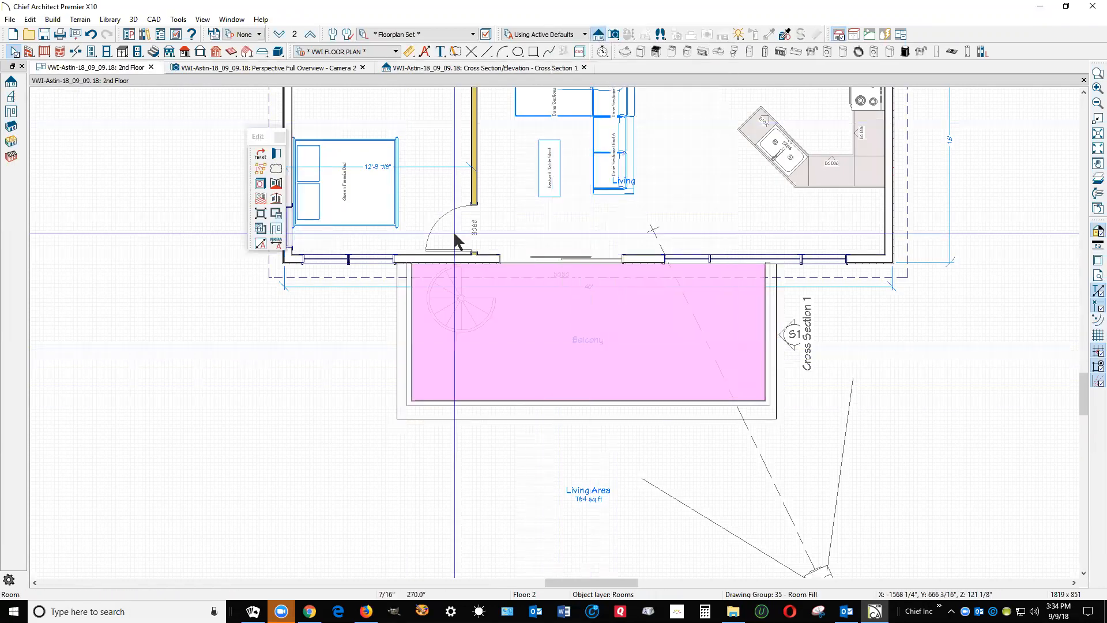
{"action": "left_click", "coordinate": [278, 154]}
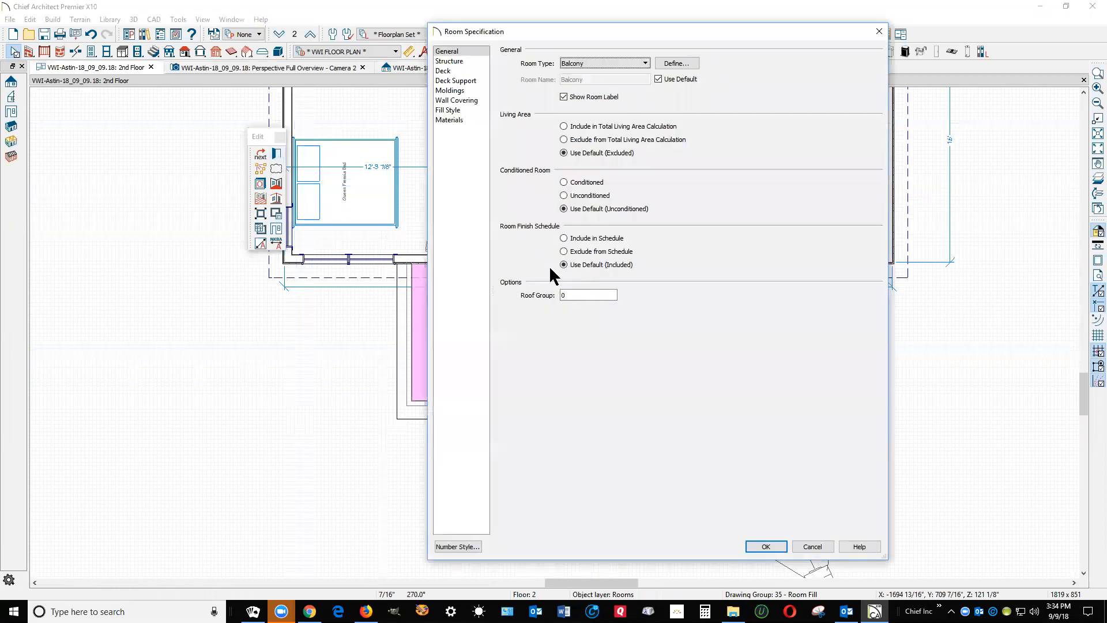
{"action": "left_click", "coordinate": [468, 61]}
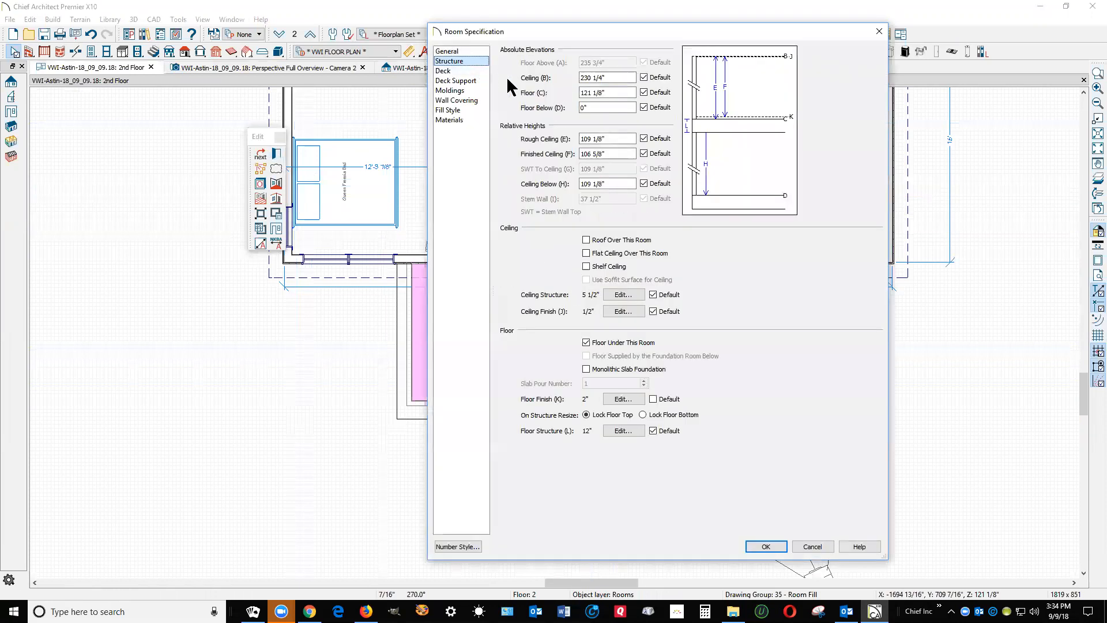
{"action": "left_click", "coordinate": [645, 108]}
{"action": "left_click", "coordinate": [625, 108]}
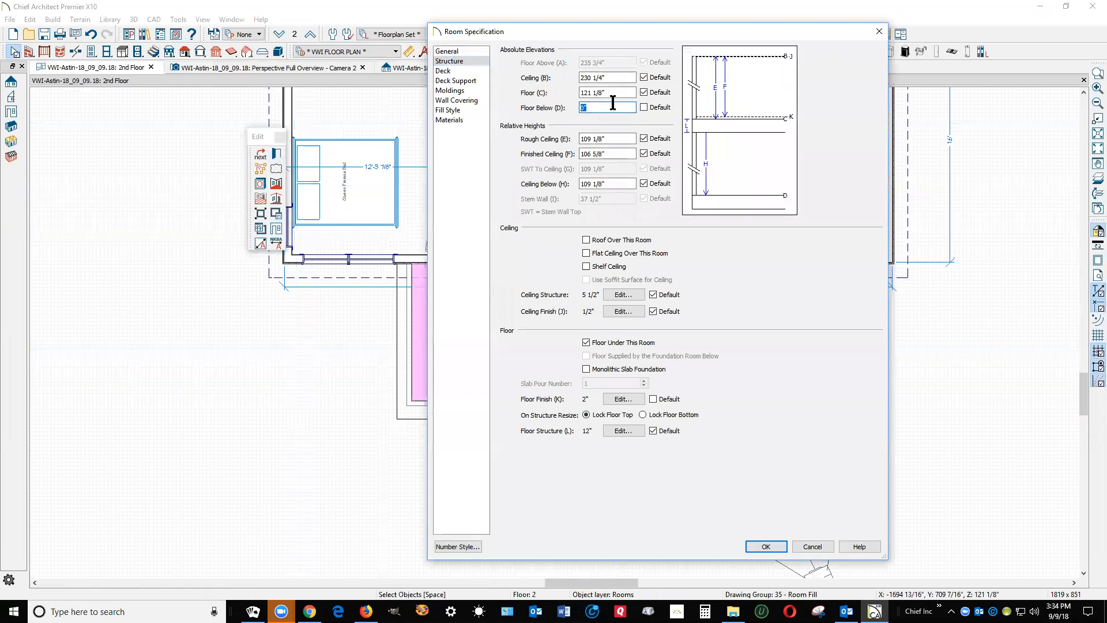
{"action": "key", "text": "Tab"}
{"action": "left_click", "coordinate": [631, 93]}
{"action": "type", "text": "-4"}
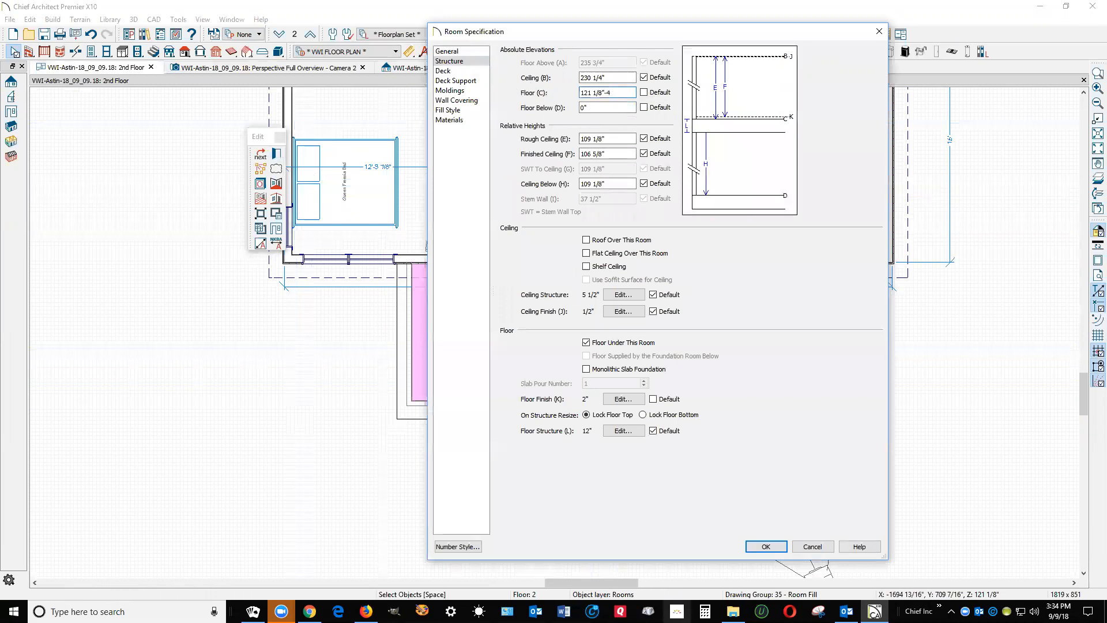
{"action": "left_click", "coordinate": [767, 547]}
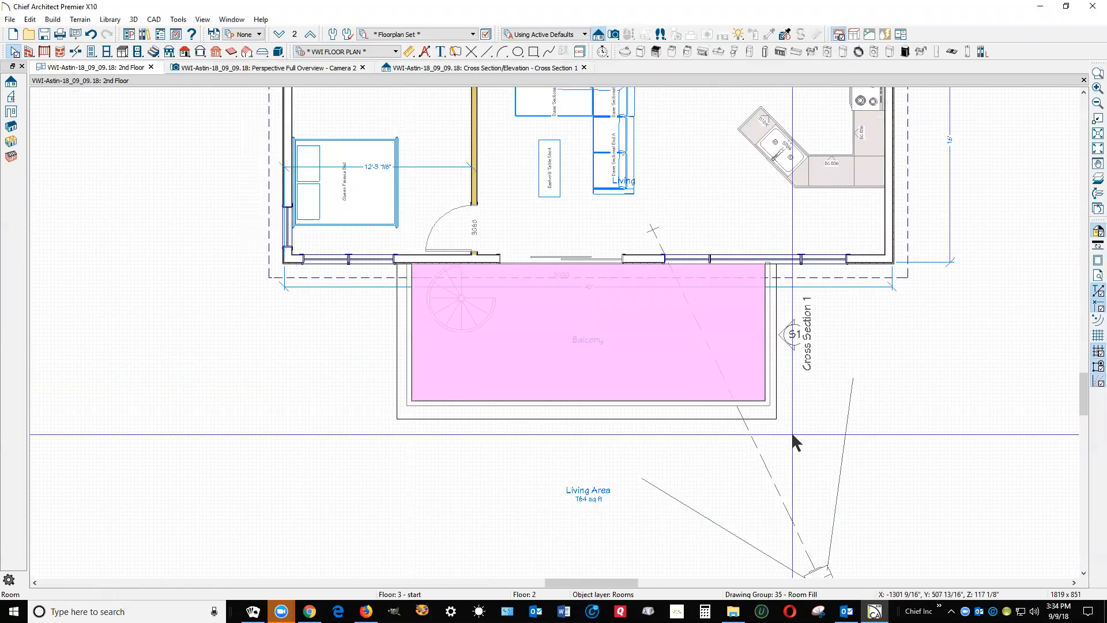
Lower the balcony slab by 4" in the cross section using Transform/Replicate with a Z Delta of -4.
{"action": "key", "text": "ctrl+Tab"}
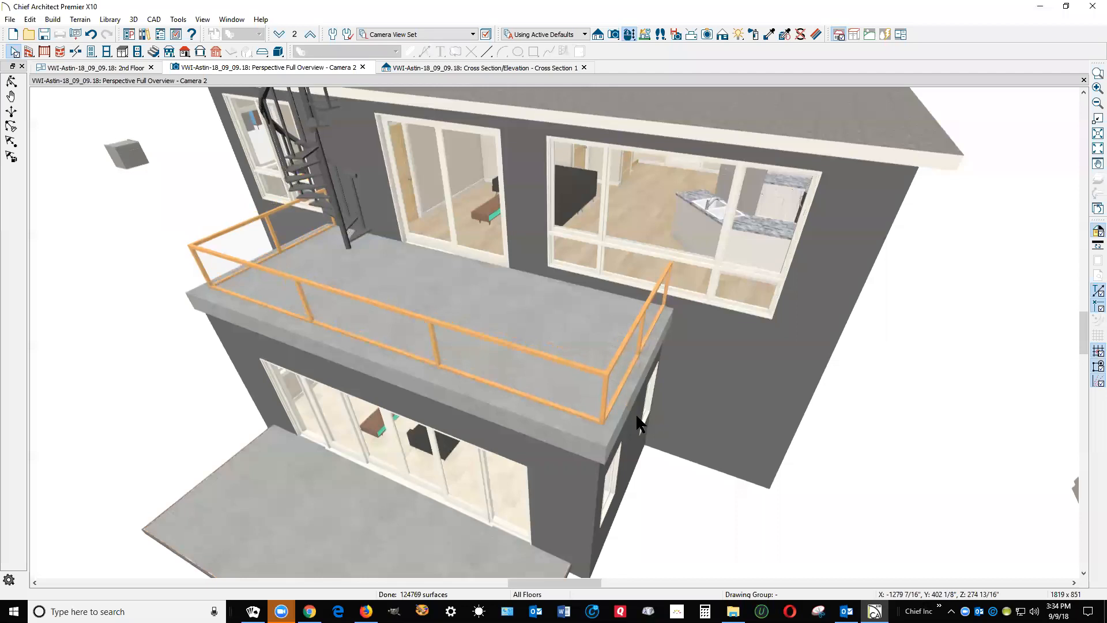
{"action": "key", "text": "ctrl+Tab"}
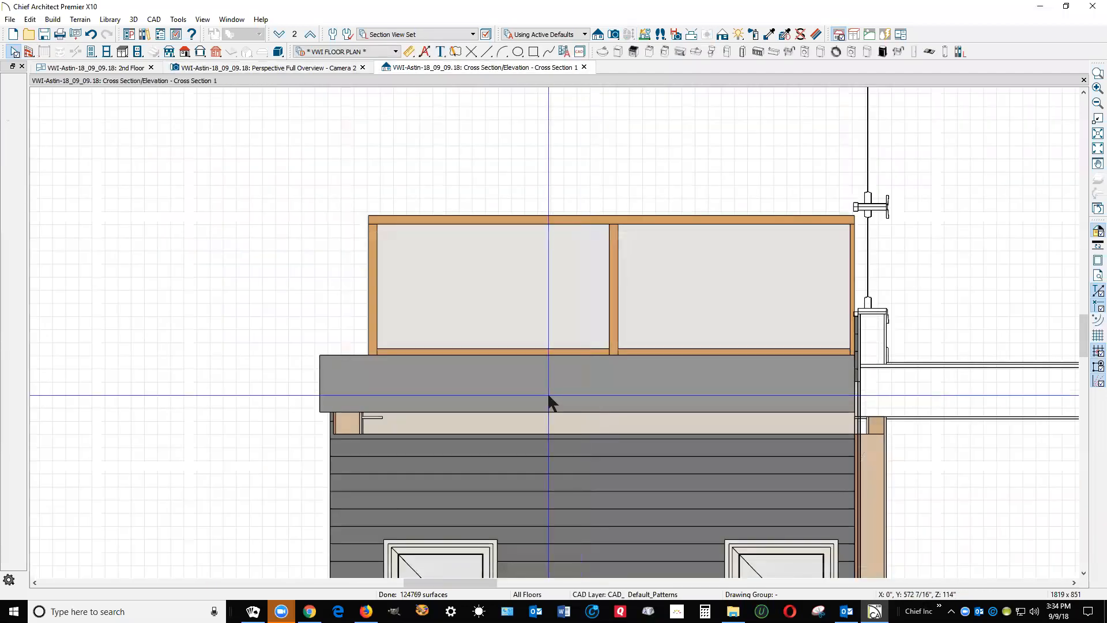
{"action": "left_click", "coordinate": [523, 372]}
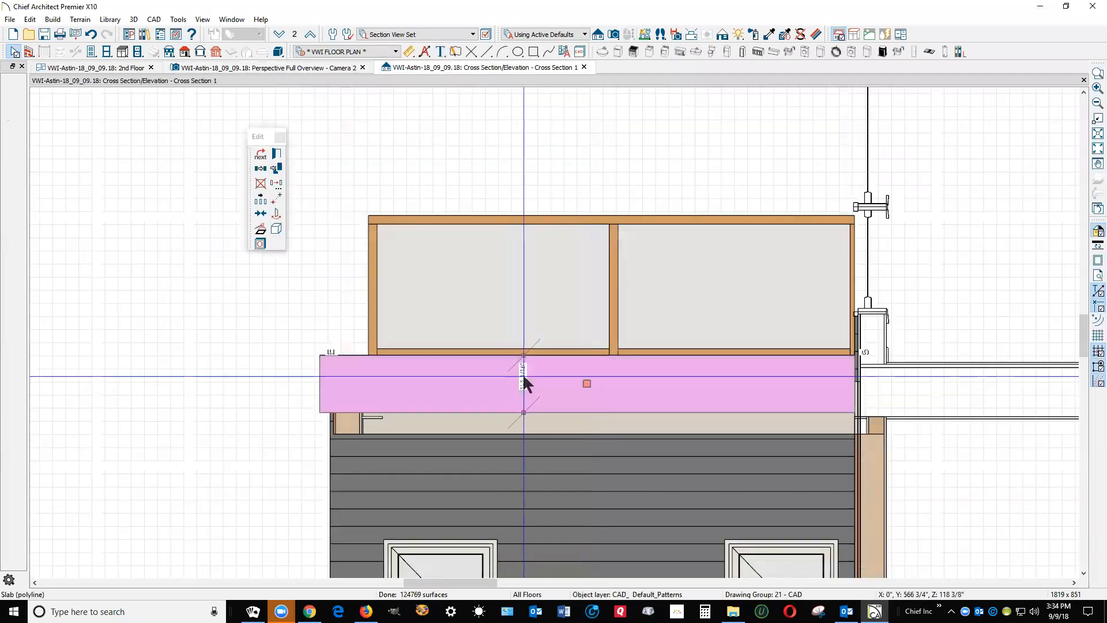
{"action": "left_click", "coordinate": [276, 184]}
{"action": "double_click", "coordinate": [281, 285]}
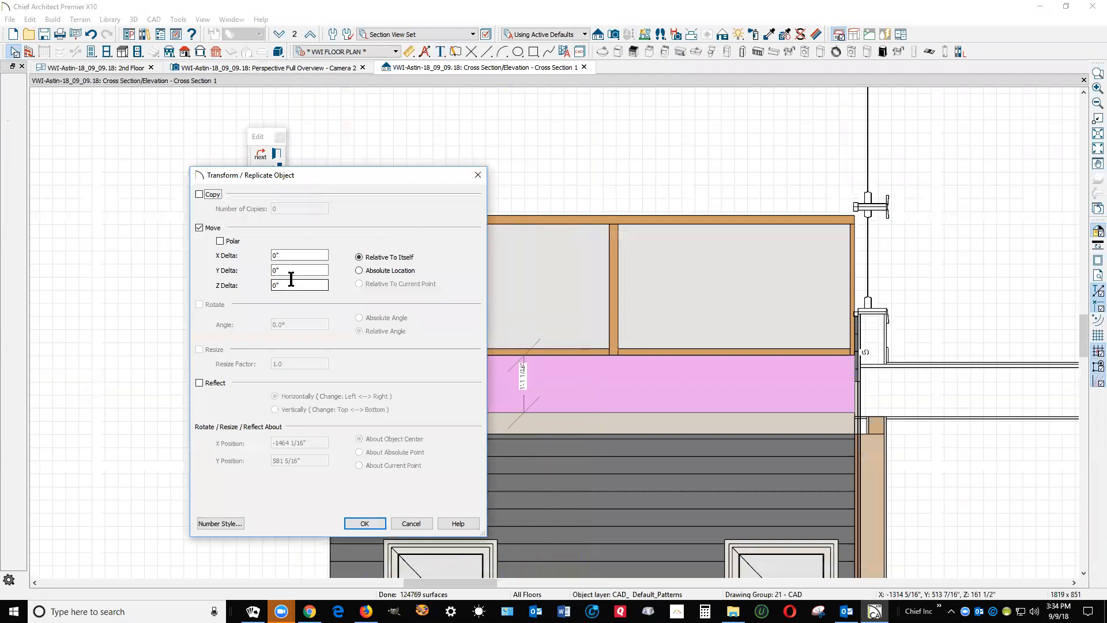
{"action": "type", "text": "-4"}
{"action": "left_click", "coordinate": [364, 523]}
{"action": "key", "text": "Escape"}
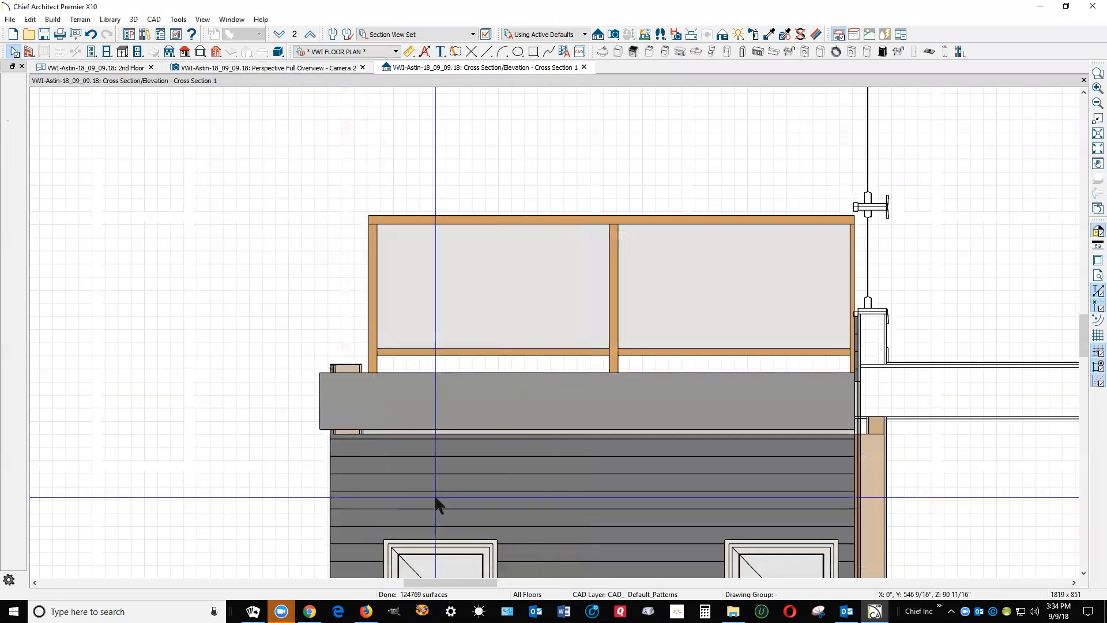
Extend the top edge of the lower side wall up to the underside of the balcony slab in the cross section.
{"action": "scroll", "coordinate": [487, 459], "scroll_direction": "up", "scroll_amount": 2}
{"action": "left_click", "coordinate": [495, 445]}
{"action": "left_click_drag", "start_coordinate": [497, 430], "coordinate": [496, 419]}
{"action": "key", "text": "Escape"}
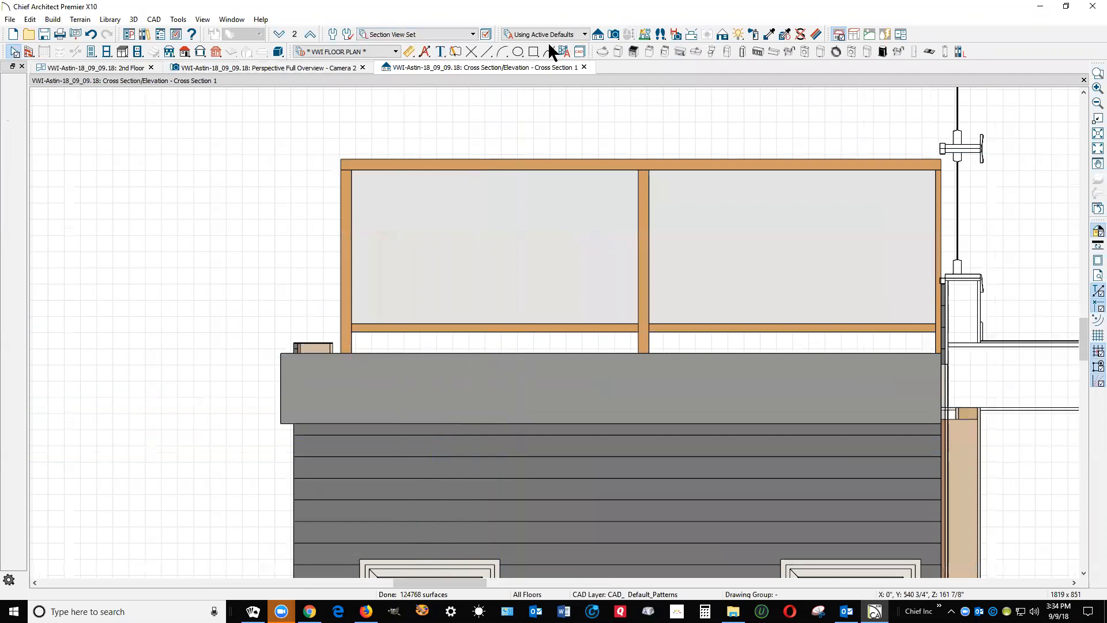
{"action": "left_click", "coordinate": [534, 53]}
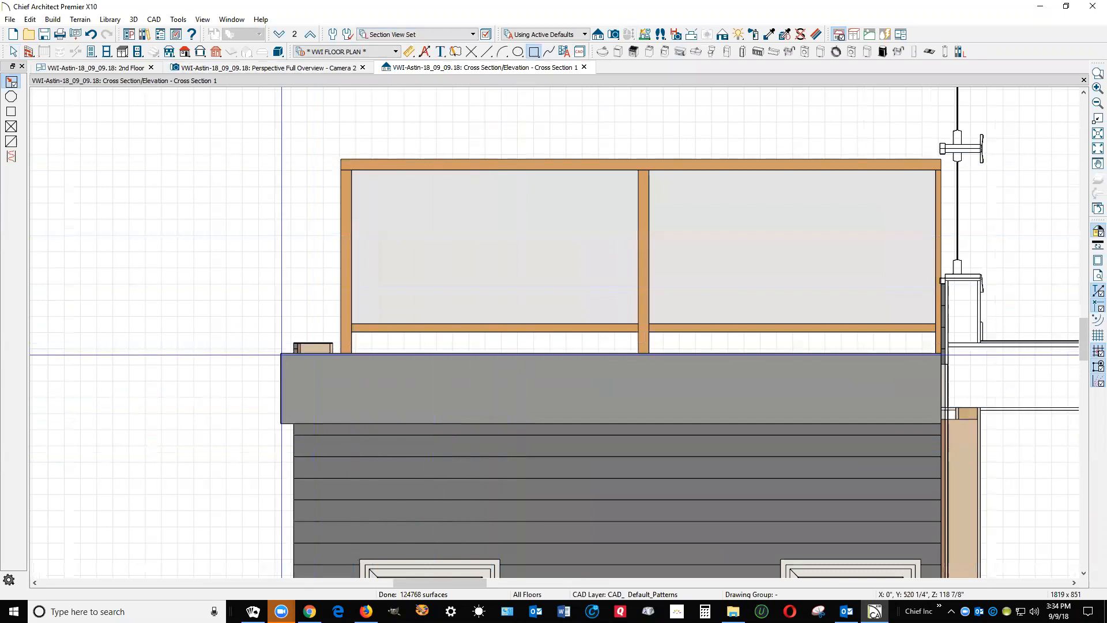
{"action": "left_click_drag", "start_coordinate": [340, 413], "coordinate": [210, 283]}
{"action": "key", "text": "space"}
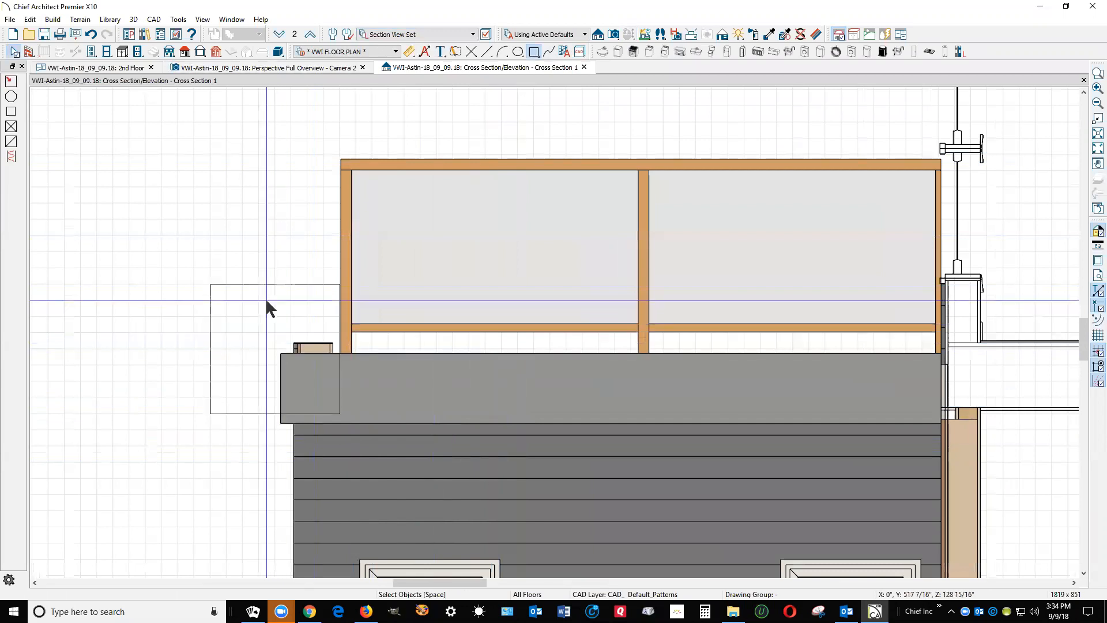
{"action": "left_click", "coordinate": [267, 300]}
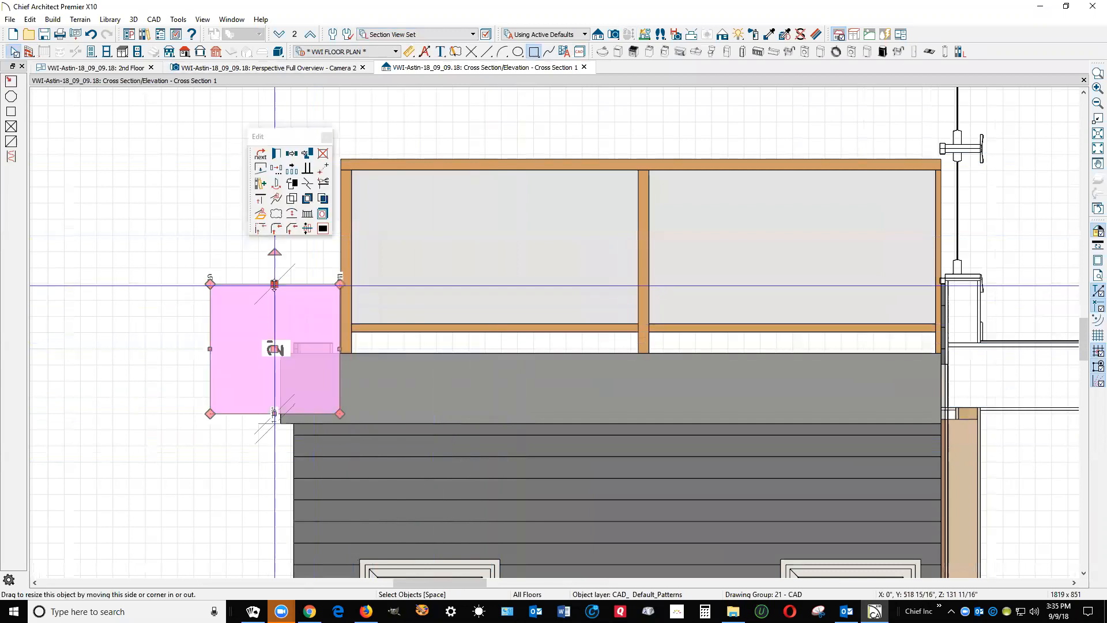
{"action": "left_click", "coordinate": [323, 153]}
Draw a long rectangular polyline over the slab from its outer end to the house and align its lower edge with the slab top.
{"action": "left_click", "coordinate": [533, 52]}
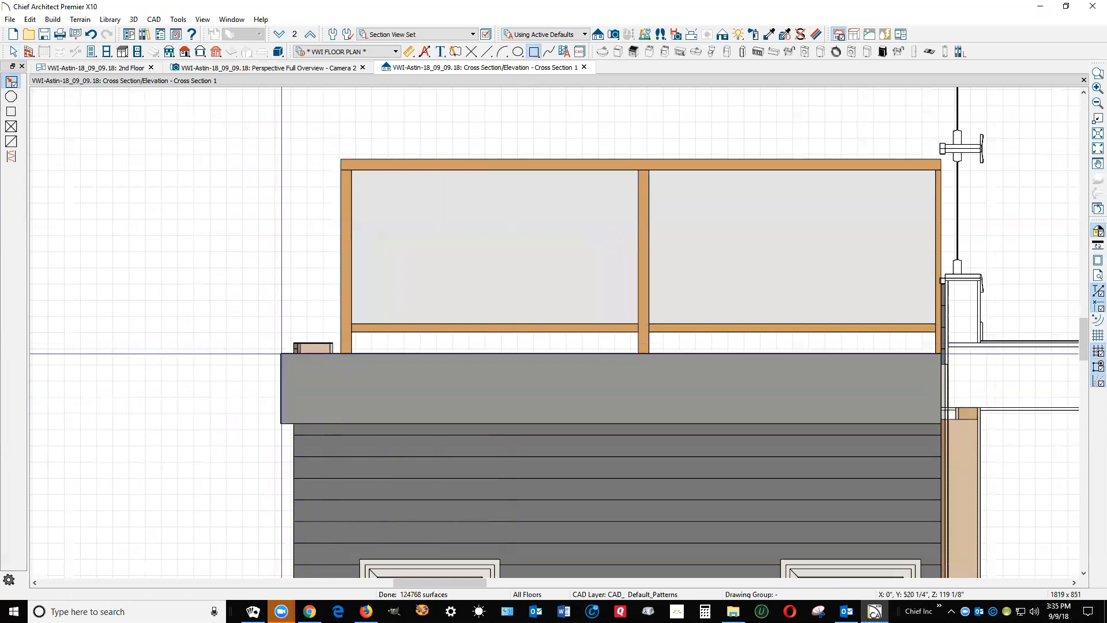
{"action": "left_click_drag", "start_coordinate": [277, 350], "coordinate": [938, 283]}
{"action": "key", "text": "space"}
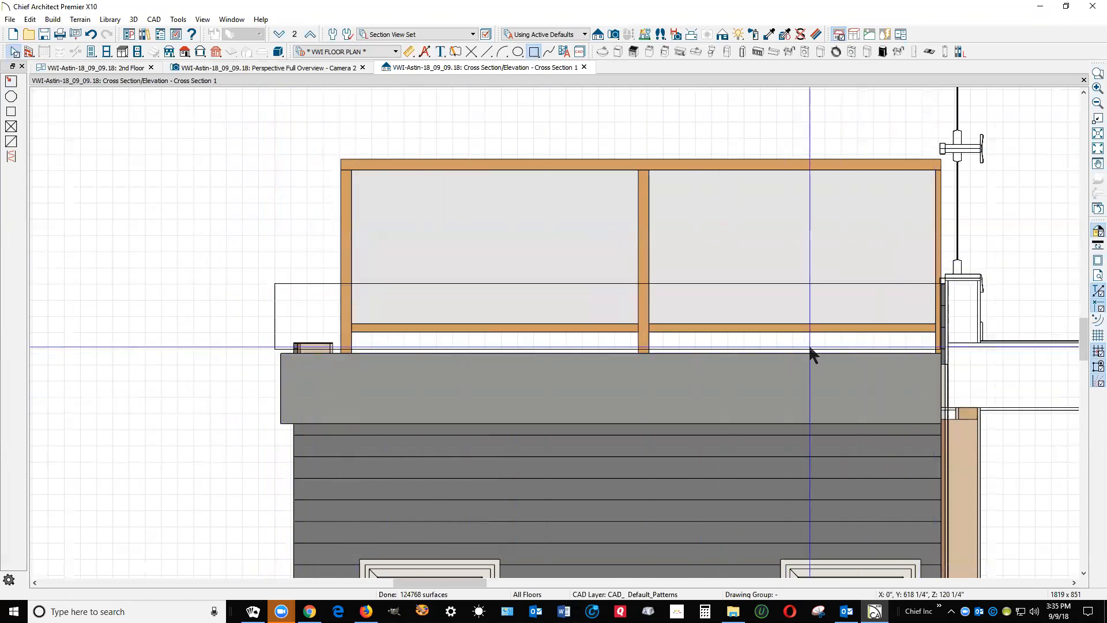
{"action": "left_click", "coordinate": [809, 347]}
{"action": "left_click_drag", "start_coordinate": [810, 348], "coordinate": [819, 354]}
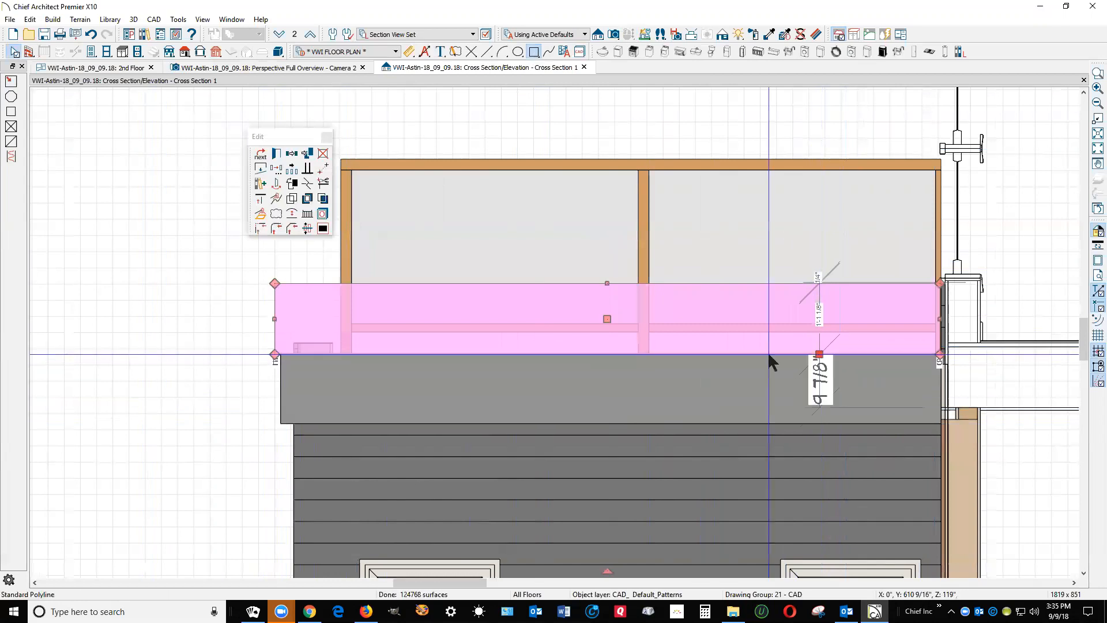
Reshape the rectangle into a thin wedge that starts at the slab's outer top corner and rises slightly toward the house.
{"action": "left_click_drag", "start_coordinate": [270, 319], "coordinate": [280, 354]}
{"action": "left_click_drag", "start_coordinate": [279, 284], "coordinate": [280, 353]}
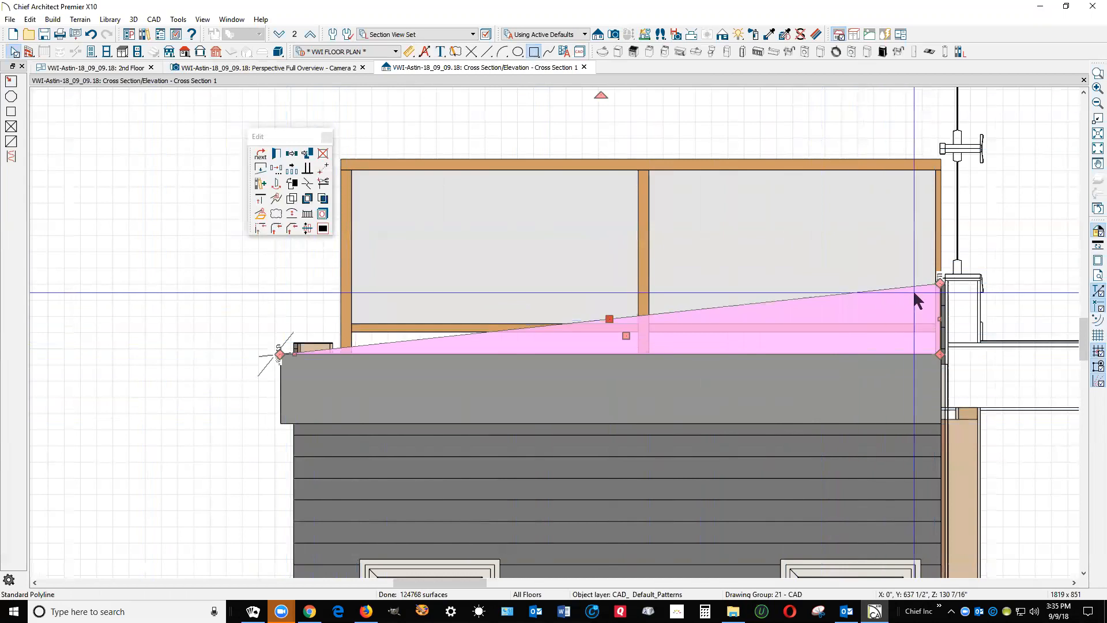
{"action": "left_click_drag", "start_coordinate": [940, 283], "coordinate": [940, 349]}
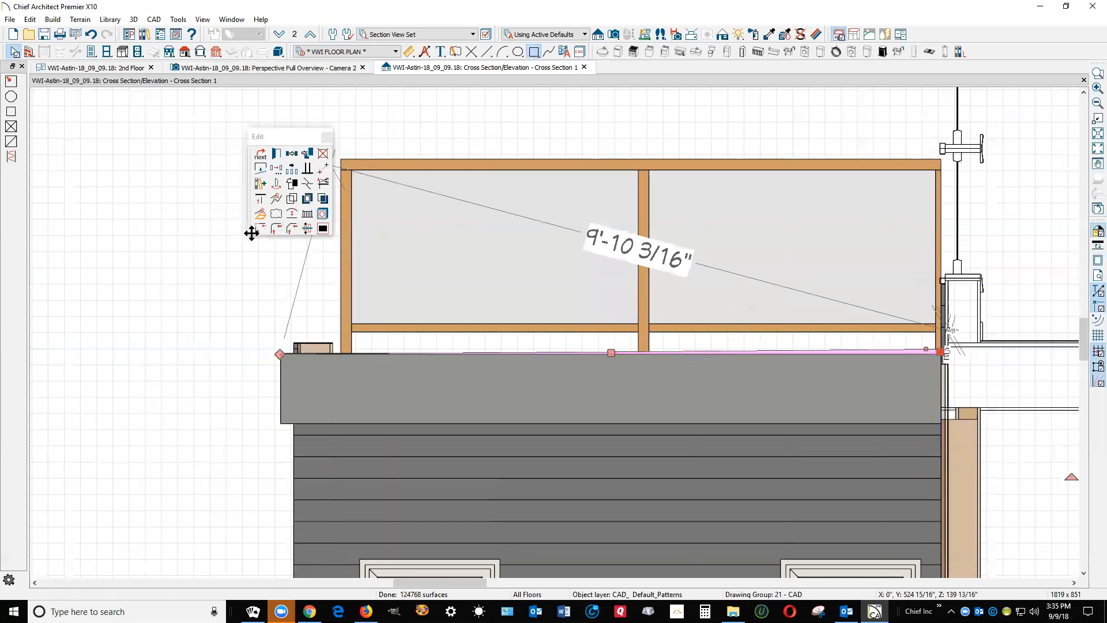
Convert the wedge polyline to a polyline solid with a thickness of 6'.
{"action": "left_click", "coordinate": [261, 215]}
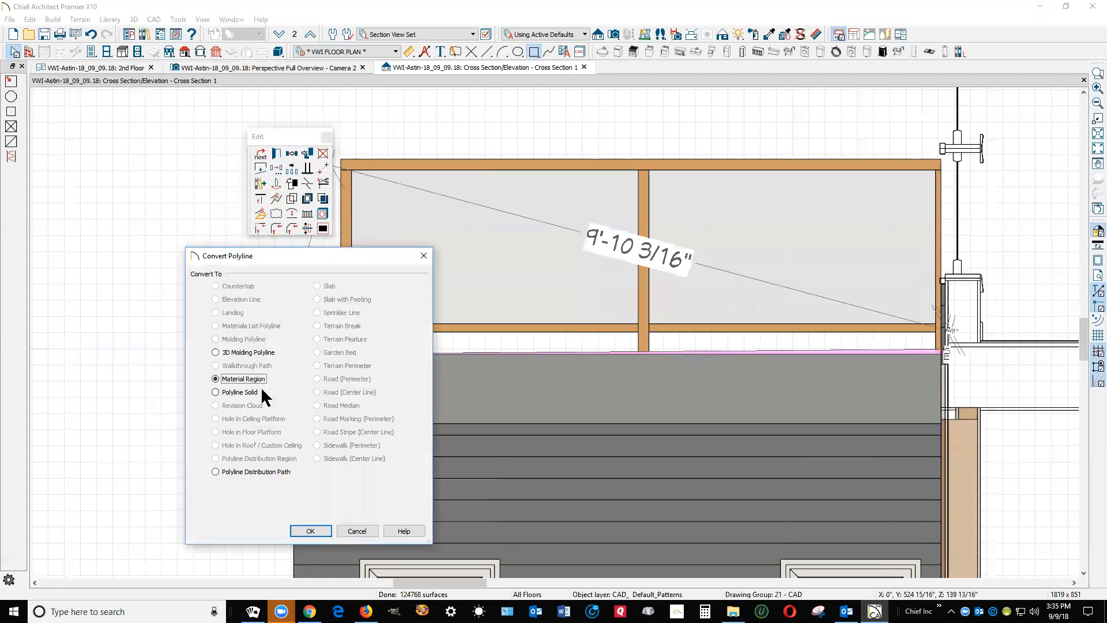
{"action": "left_click", "coordinate": [224, 394]}
{"action": "left_click", "coordinate": [310, 530]}
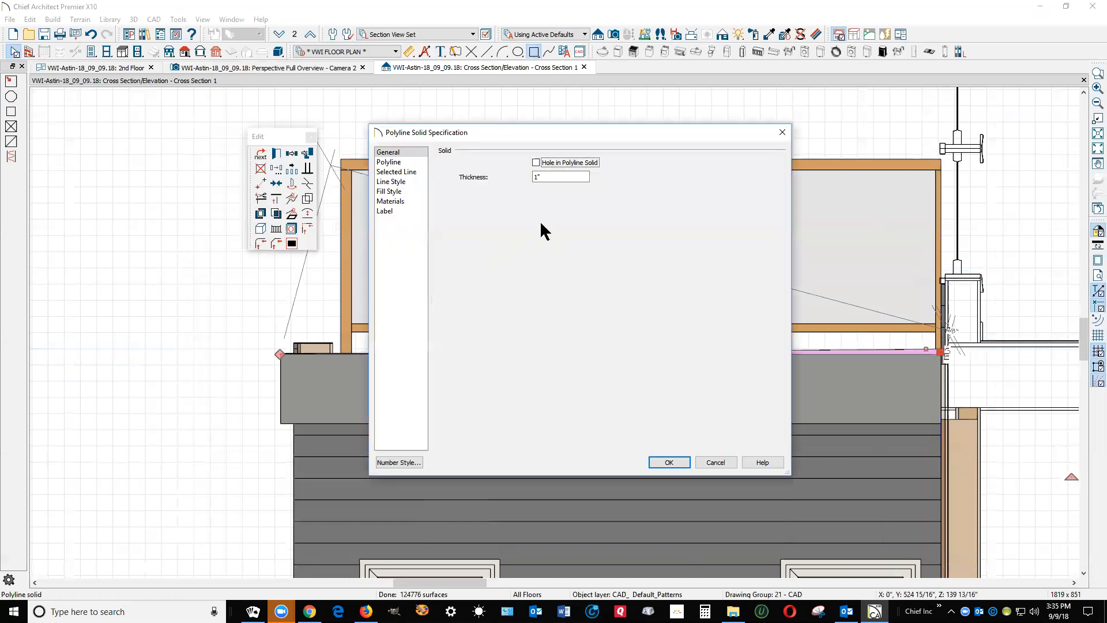
{"action": "double_click", "coordinate": [550, 177]}
{"action": "type", "text": "6"}
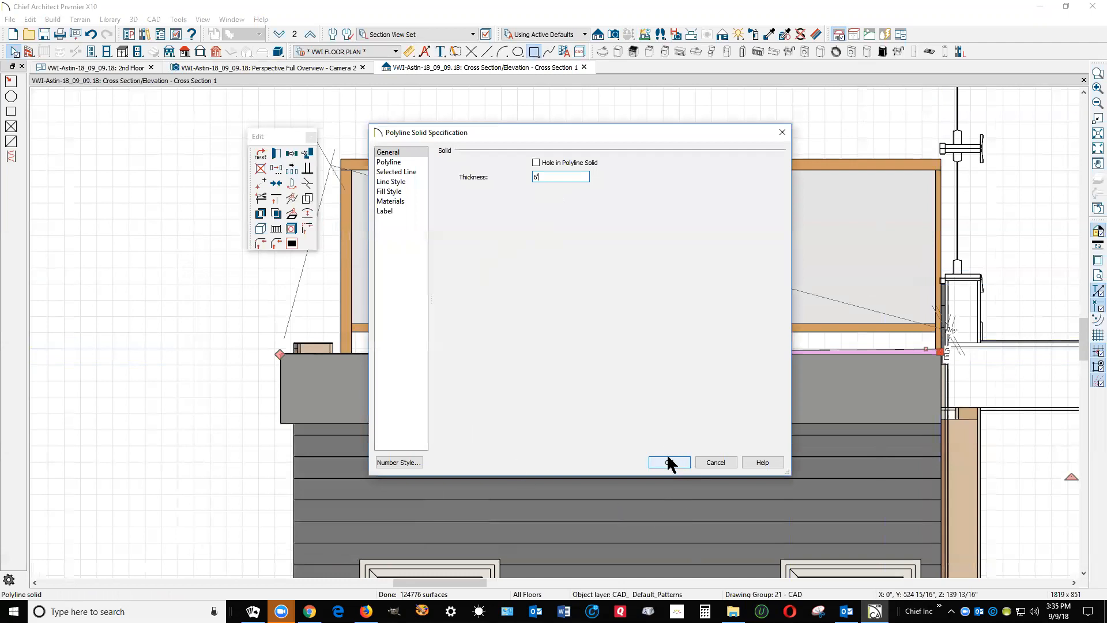
Turn off CAD Stops Move and Wall Stops Move for the wedge solid and apply its settings.
{"action": "left_click", "coordinate": [395, 181]}
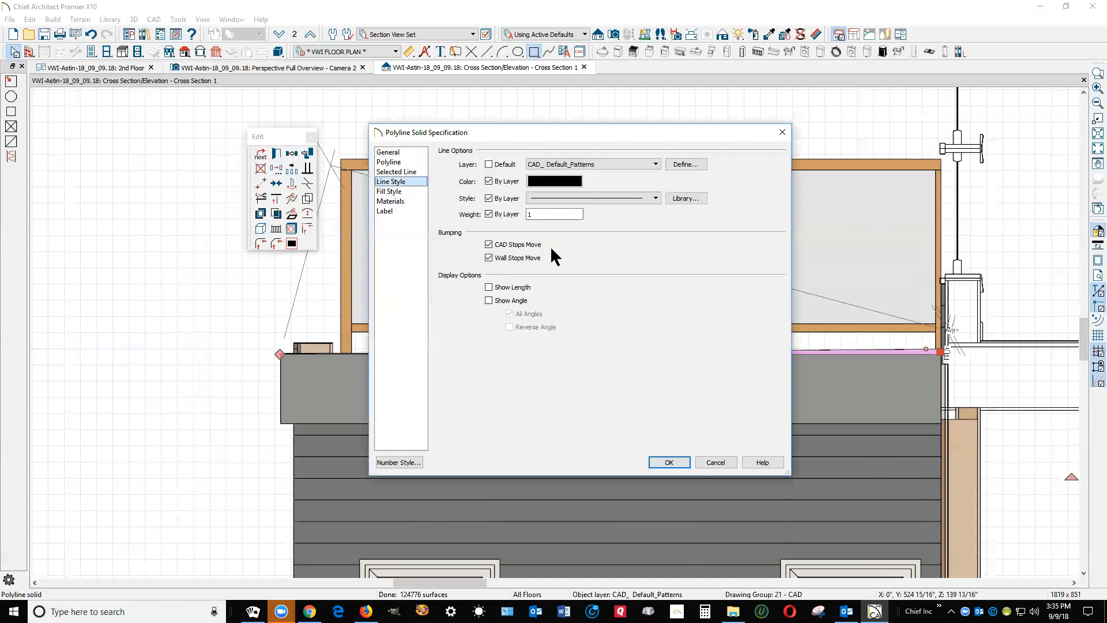
{"action": "left_click", "coordinate": [497, 260]}
{"action": "left_click", "coordinate": [496, 242]}
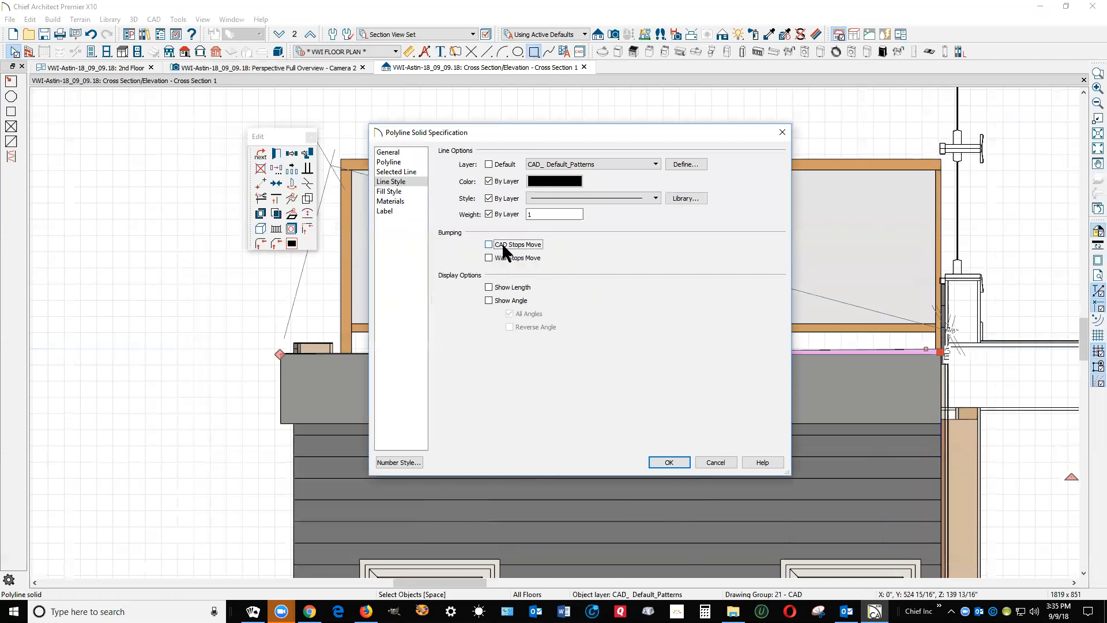
{"action": "left_click", "coordinate": [668, 463]}
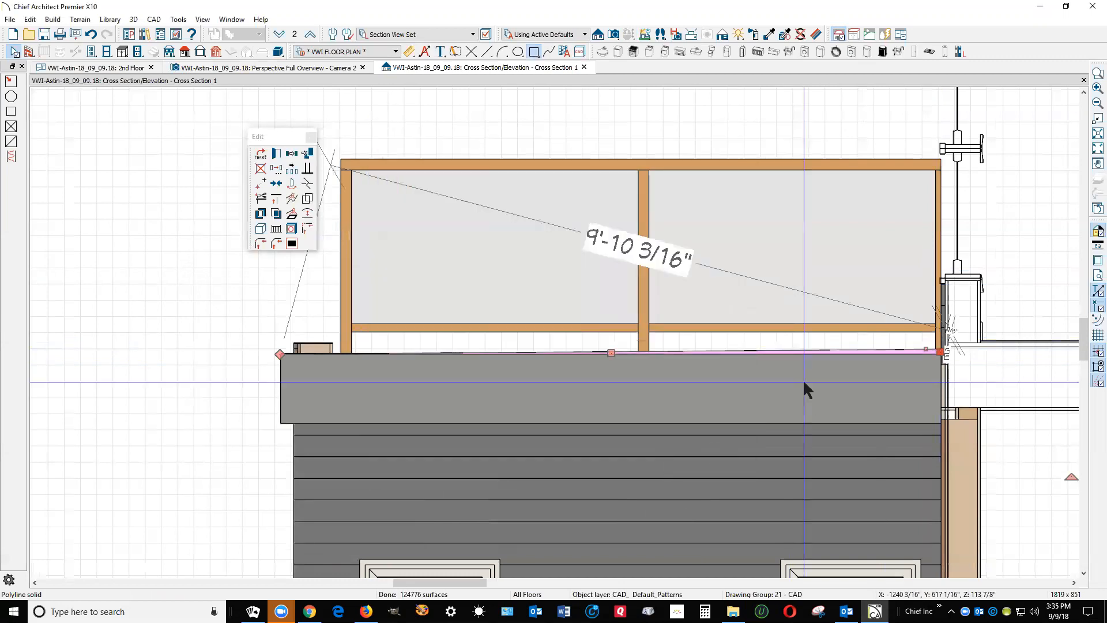
In the second-floor plan, stretch and shift the wedge solid's side edges so it covers the balcony slab's full width.
{"action": "key", "text": "ctrl+Tab"}
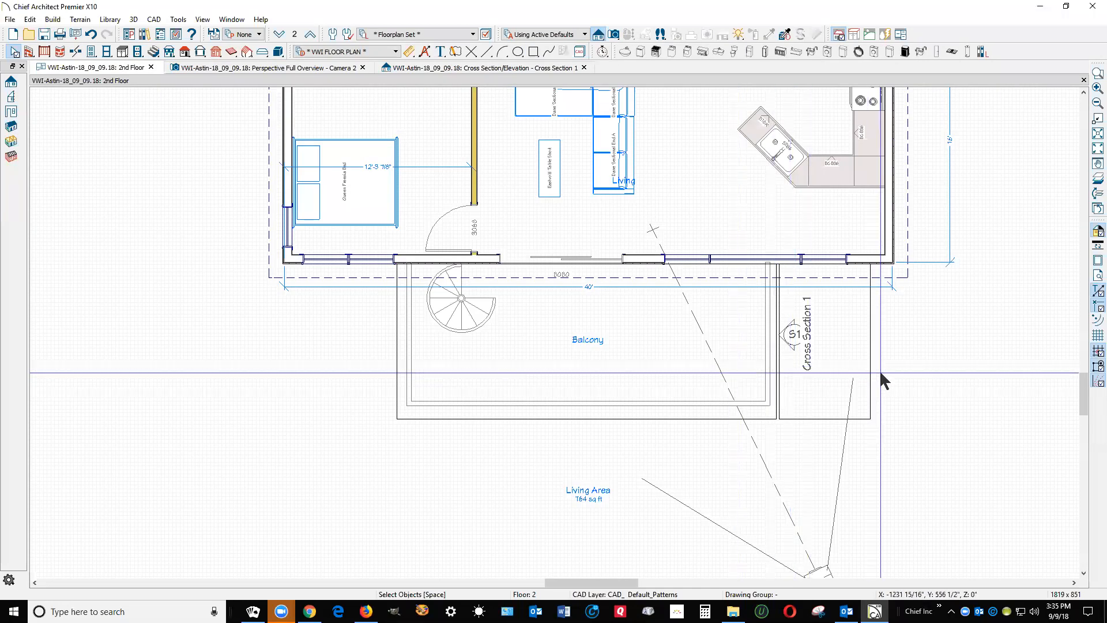
{"action": "left_click", "coordinate": [865, 379]}
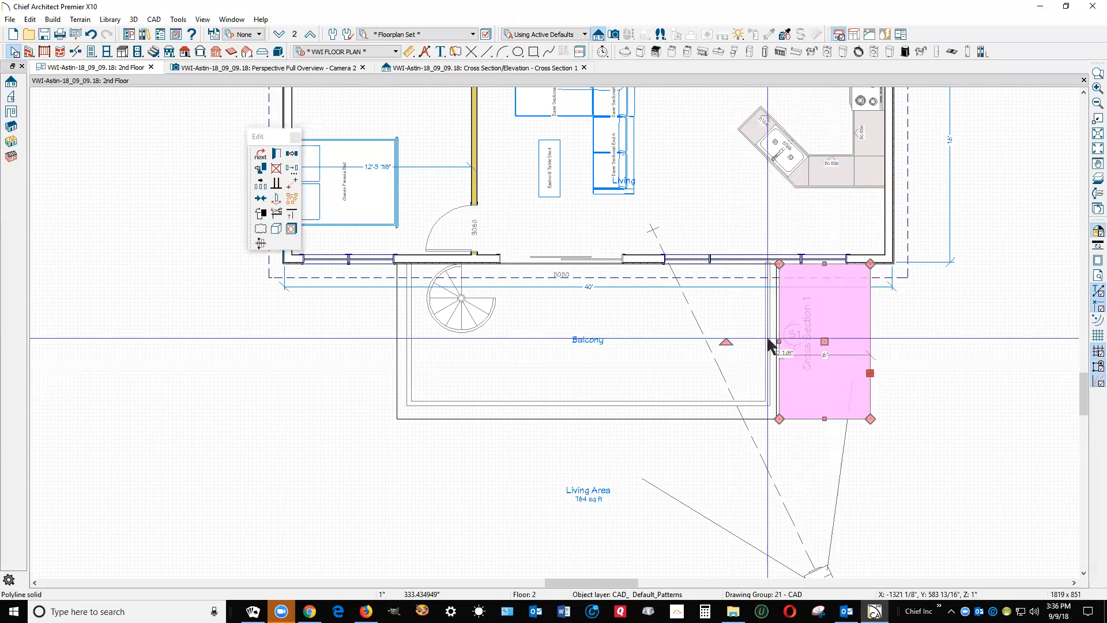
{"action": "left_click_drag", "start_coordinate": [777, 342], "coordinate": [397, 366]}
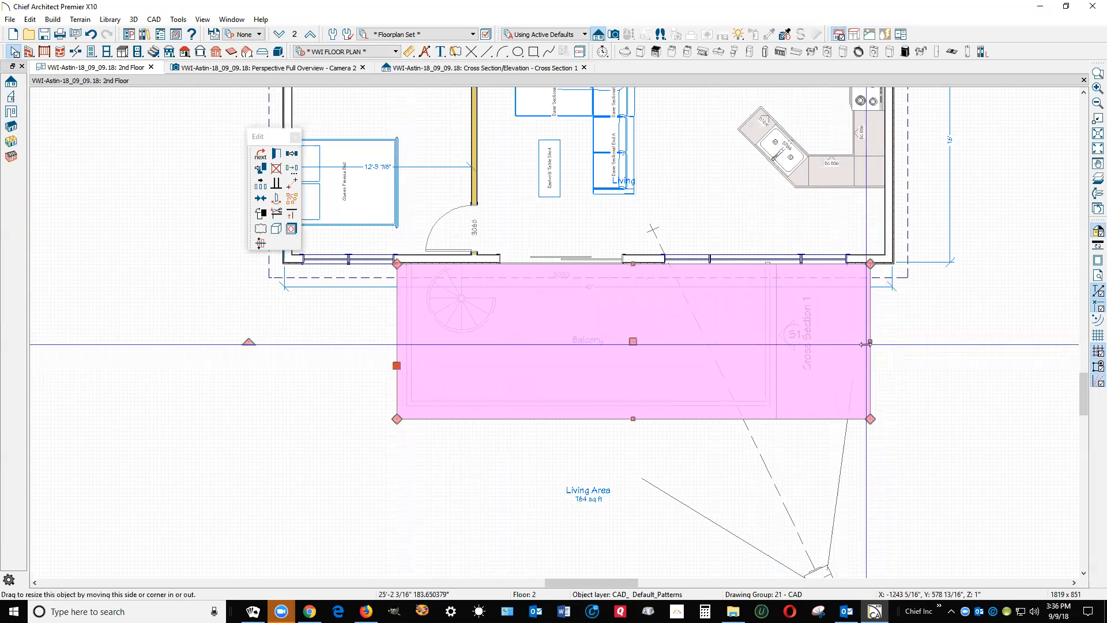
{"action": "left_click_drag", "start_coordinate": [871, 343], "coordinate": [779, 364]}
{"action": "left_click", "coordinate": [871, 399]}
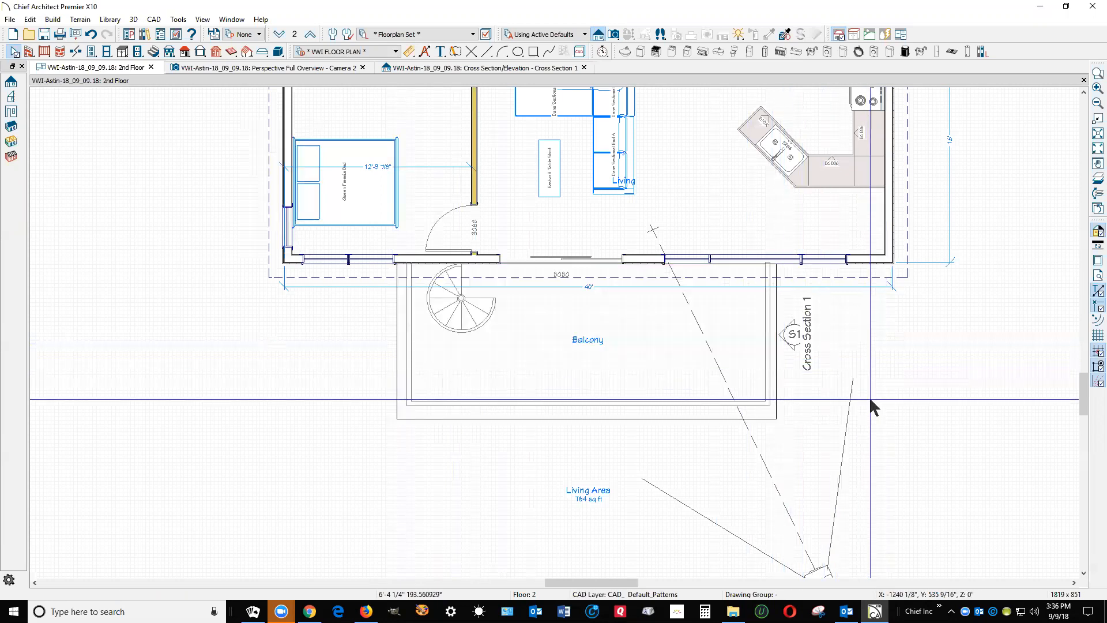
In the perspective view, lower the top edge segments of the lower front wall below the balcony slab's surface.
{"action": "key", "text": "ctrl+Tab"}
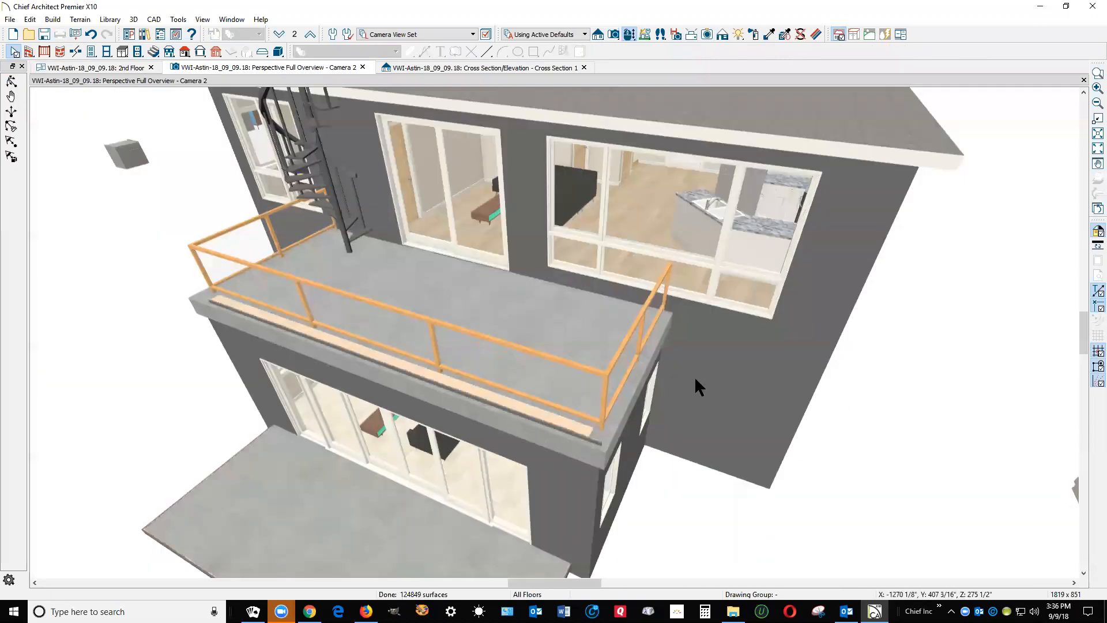
{"action": "left_click", "coordinate": [565, 433]}
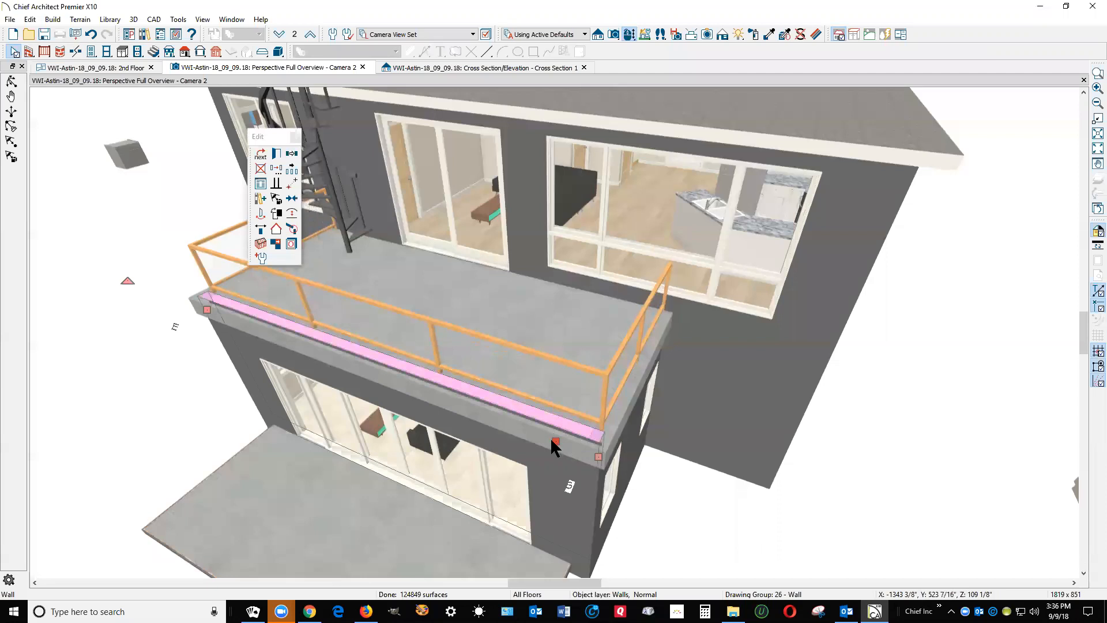
{"action": "left_click", "coordinate": [547, 457]}
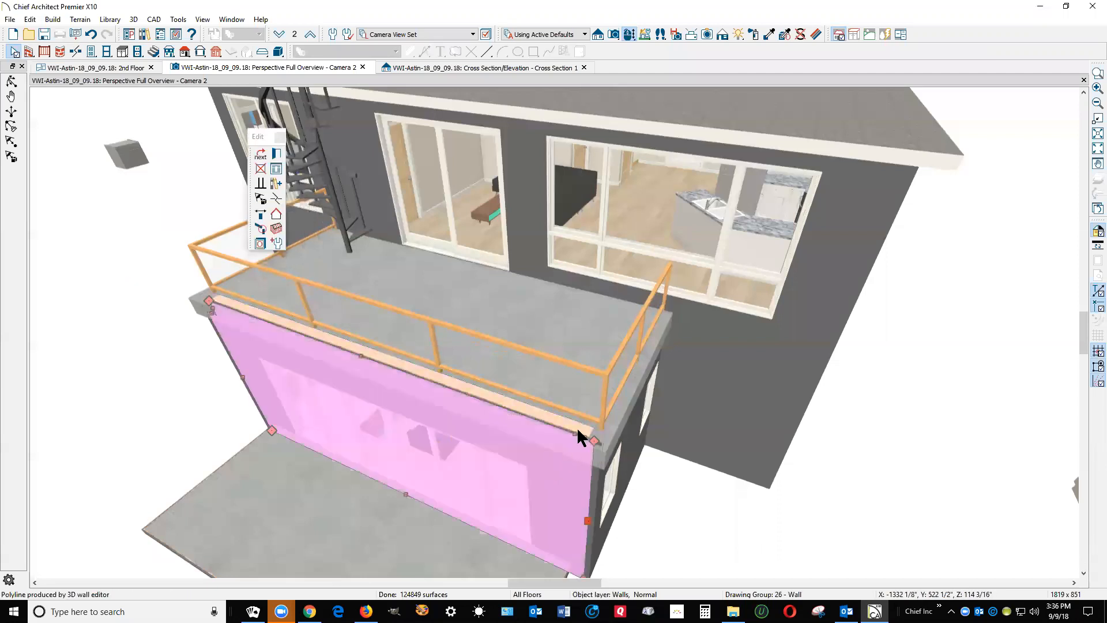
{"action": "scroll", "coordinate": [553, 440], "scroll_direction": "up", "scroll_amount": 2}
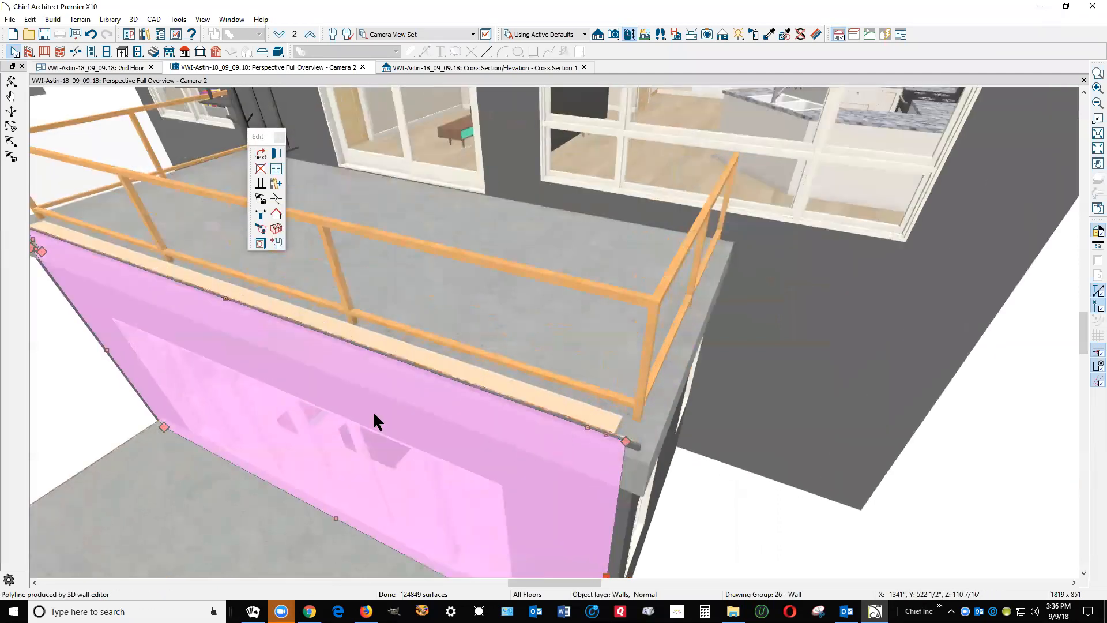
{"action": "left_click_drag", "start_coordinate": [225, 298], "coordinate": [229, 312]}
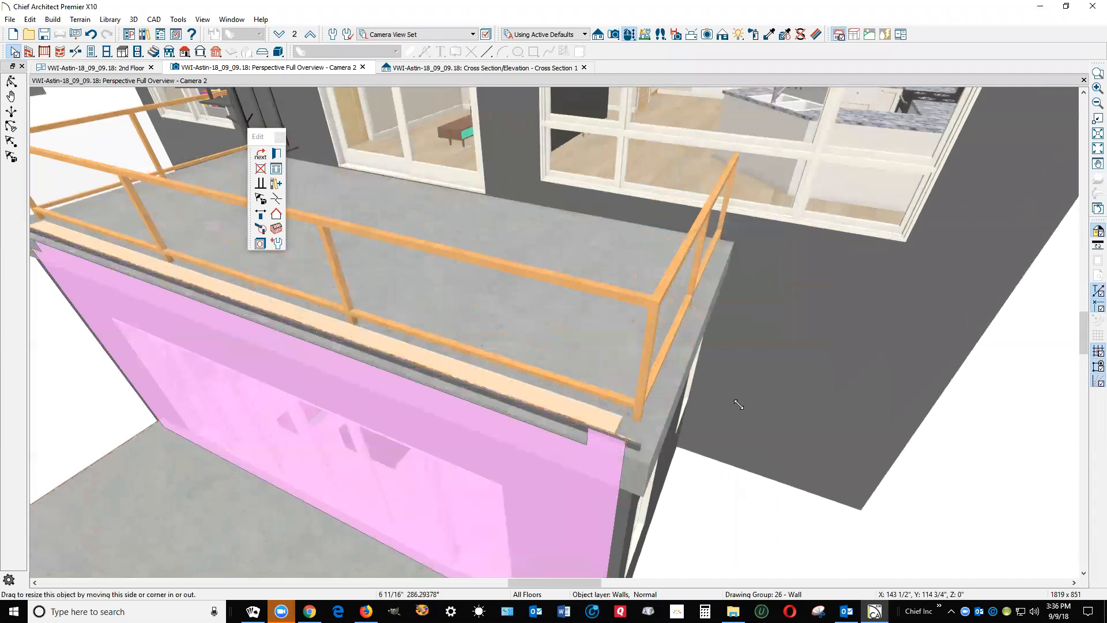
{"action": "left_click_drag", "start_coordinate": [704, 428], "coordinate": [605, 450]}
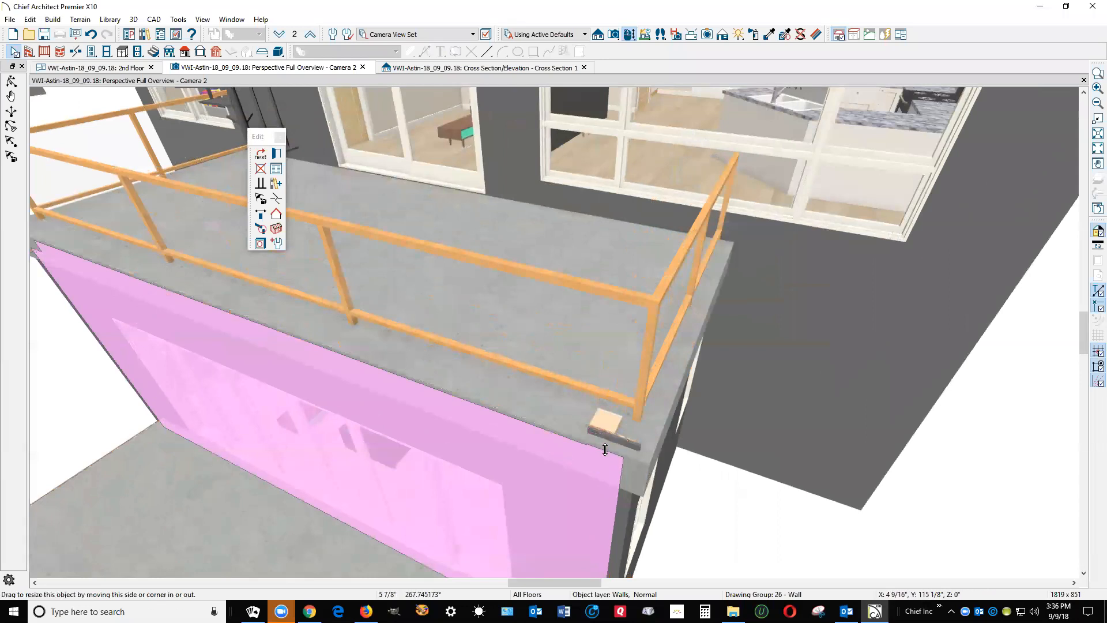
{"action": "key", "text": "Escape"}
Examine the balcony slab, railing and front extension from both sides of the house in the perspective view.
{"action": "scroll", "coordinate": [886, 365], "scroll_direction": "down", "scroll_amount": 5}
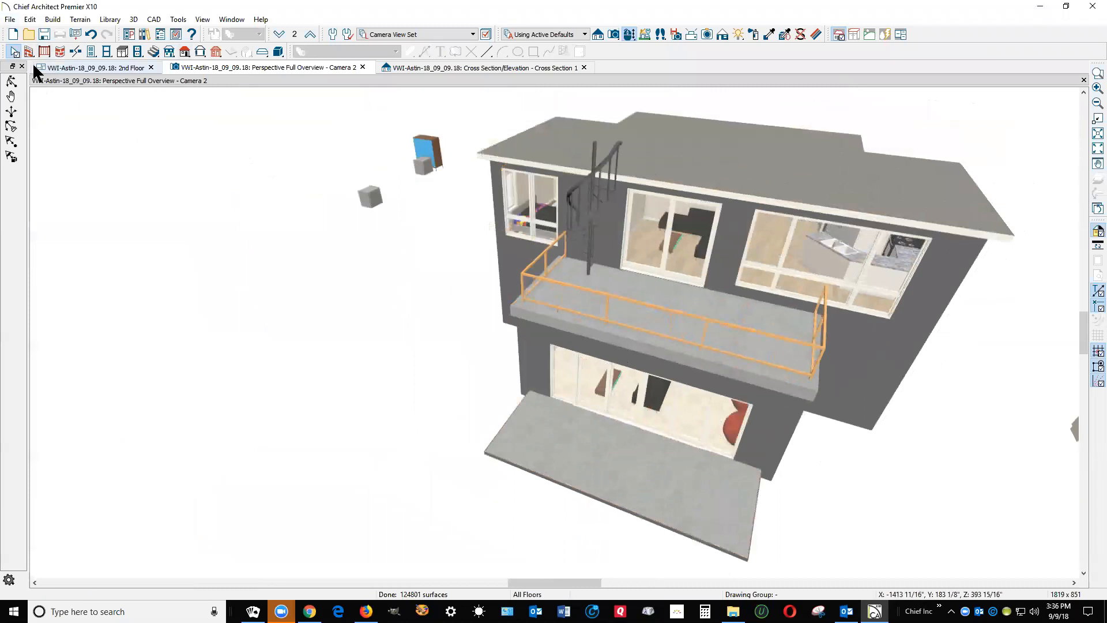
{"action": "left_click", "coordinate": [11, 81]}
{"action": "left_click_drag", "start_coordinate": [538, 319], "coordinate": [696, 307]}
{"action": "left_click_drag", "start_coordinate": [562, 292], "coordinate": [566, 284]}
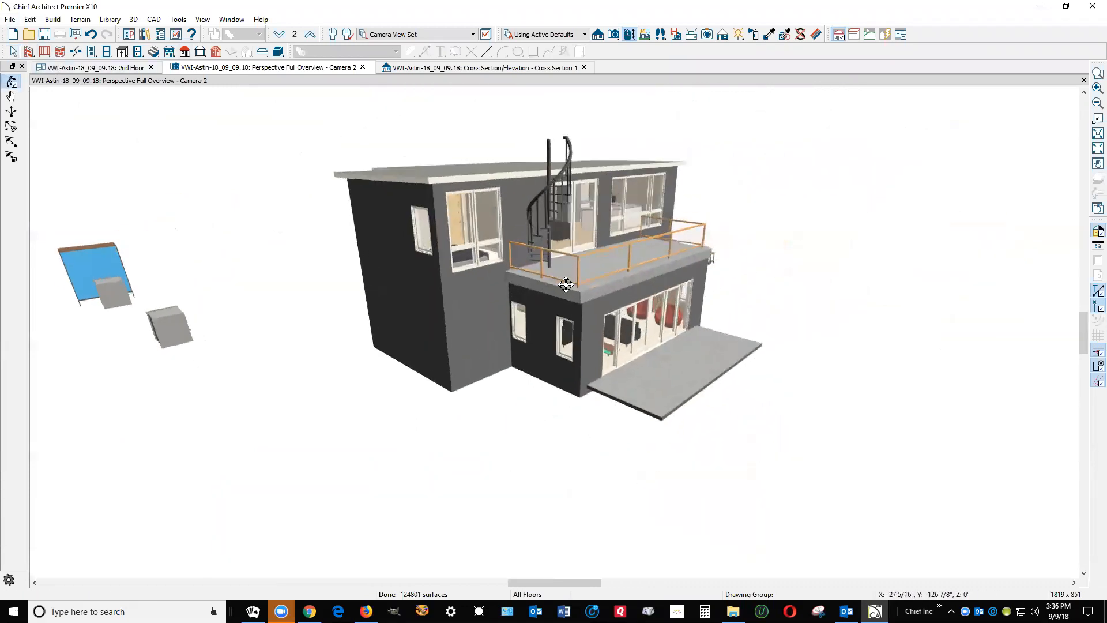
{"action": "scroll", "coordinate": [566, 304], "scroll_direction": "up", "scroll_amount": 3}
{"action": "scroll", "coordinate": [566, 304], "scroll_direction": "up", "scroll_amount": 1}
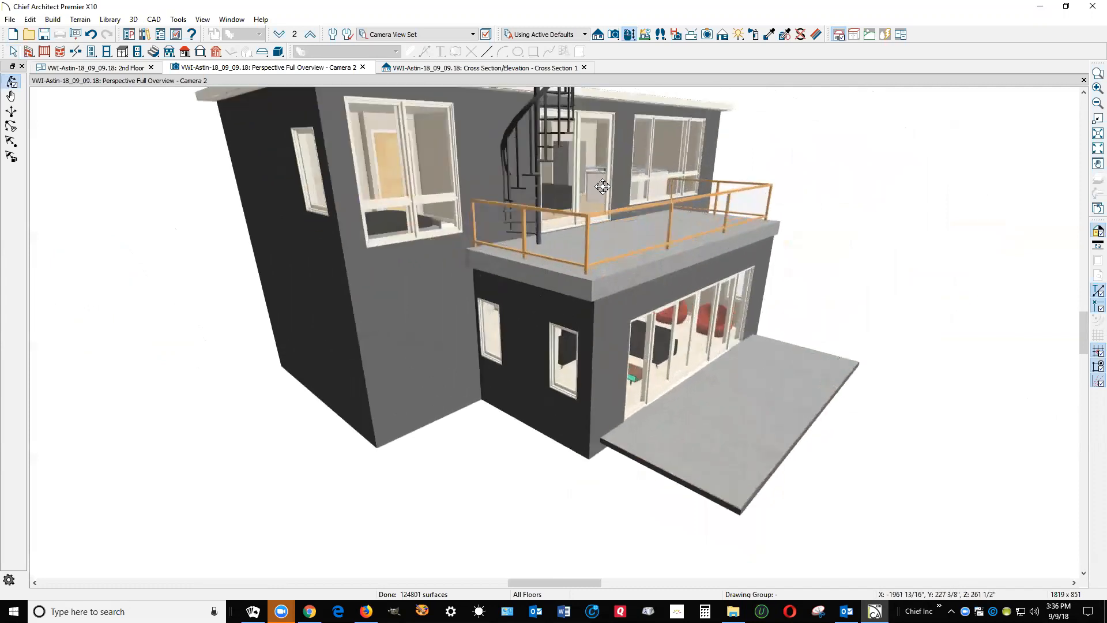
{"action": "scroll", "coordinate": [611, 229], "scroll_direction": "up", "scroll_amount": 2}
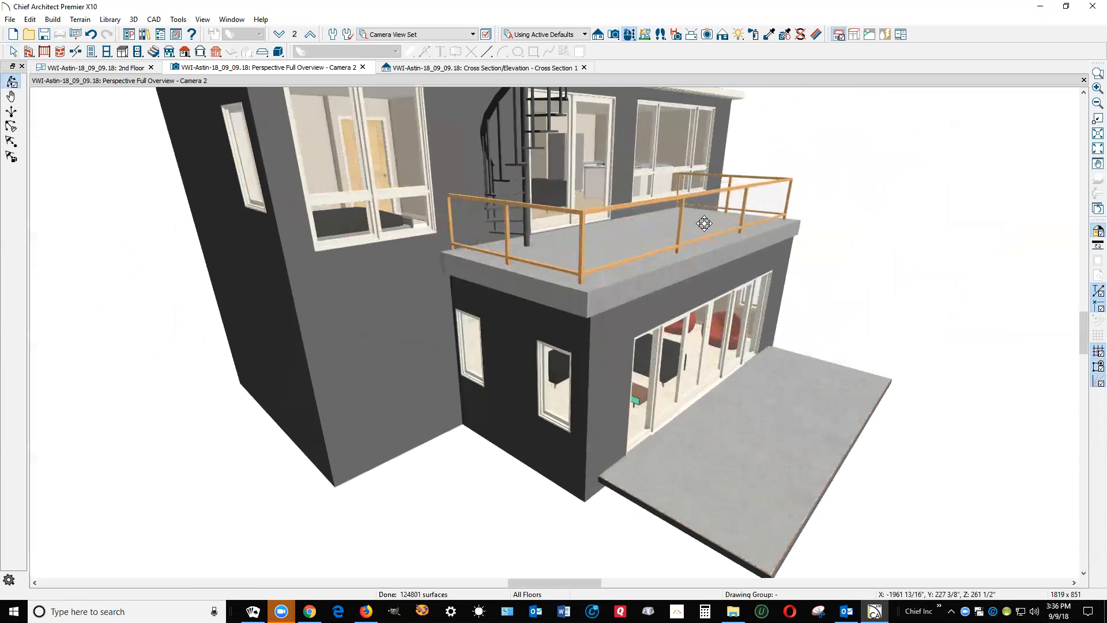
{"action": "scroll", "coordinate": [701, 221], "scroll_direction": "down", "scroll_amount": 2}
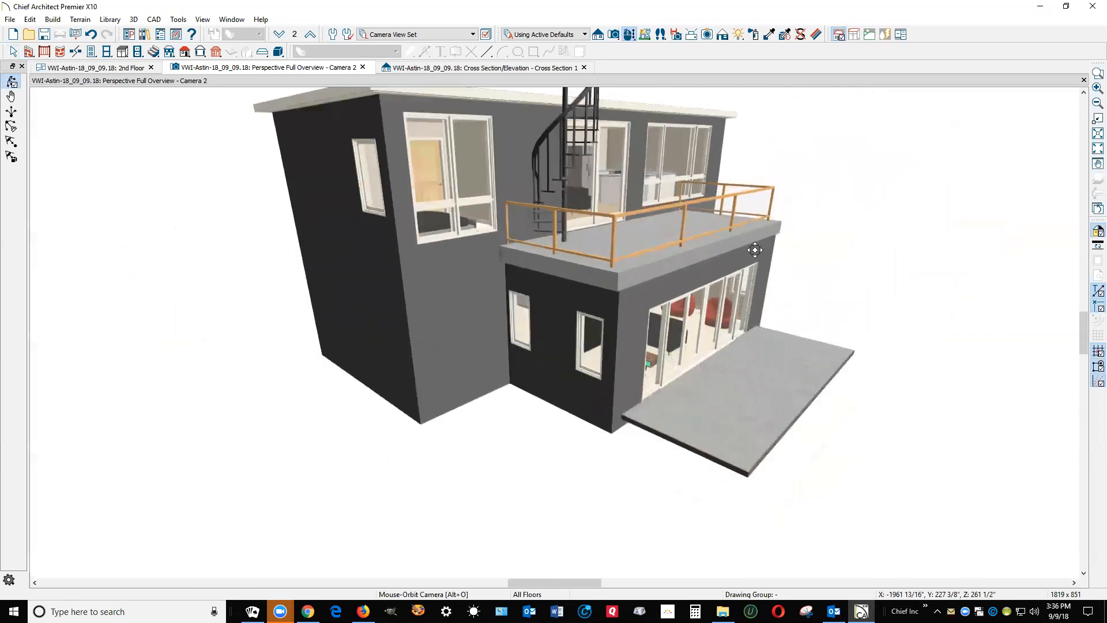
{"action": "scroll", "coordinate": [750, 248], "scroll_direction": "up", "scroll_amount": 3}
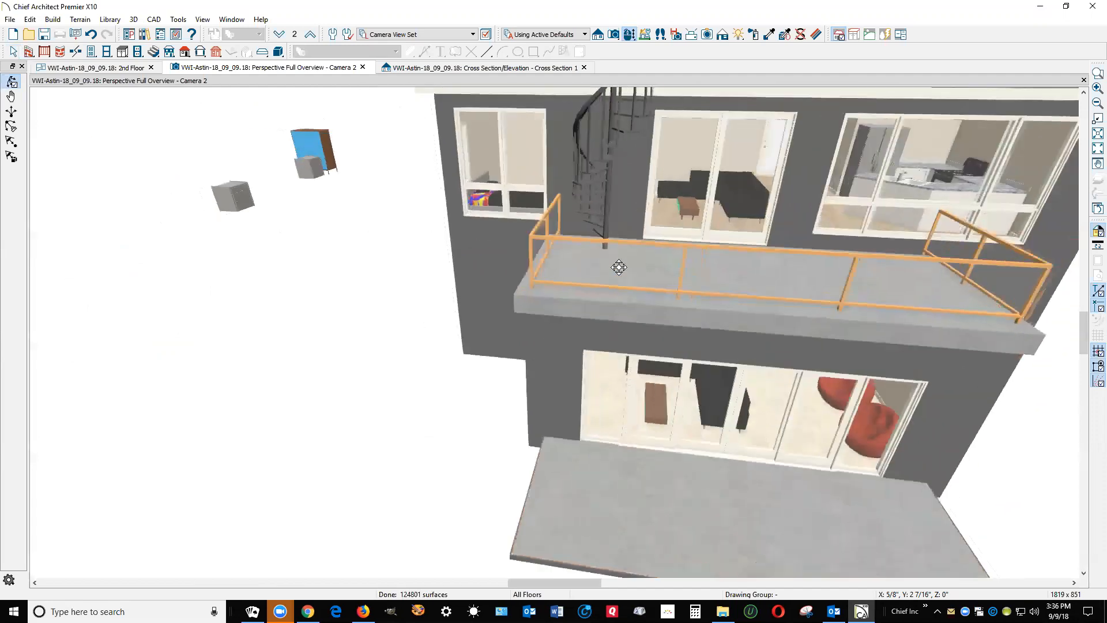
{"action": "scroll", "coordinate": [520, 231], "scroll_direction": "down", "scroll_amount": 3}
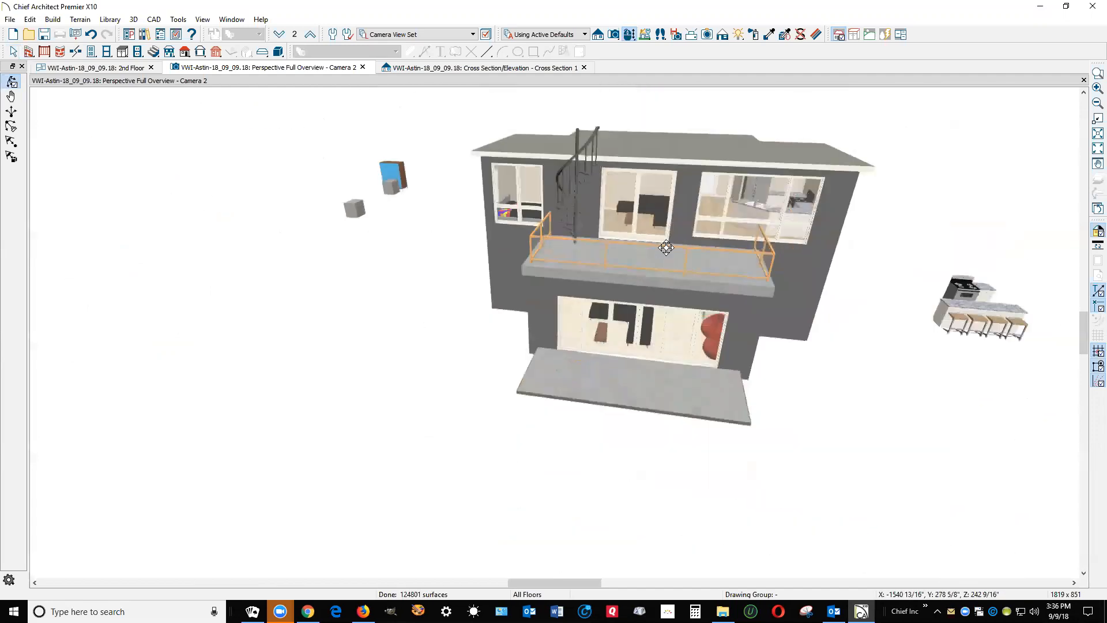
{"action": "left_click_drag", "start_coordinate": [935, 277], "coordinate": [732, 234]}
{"action": "left_click_drag", "start_coordinate": [531, 263], "coordinate": [581, 339]}
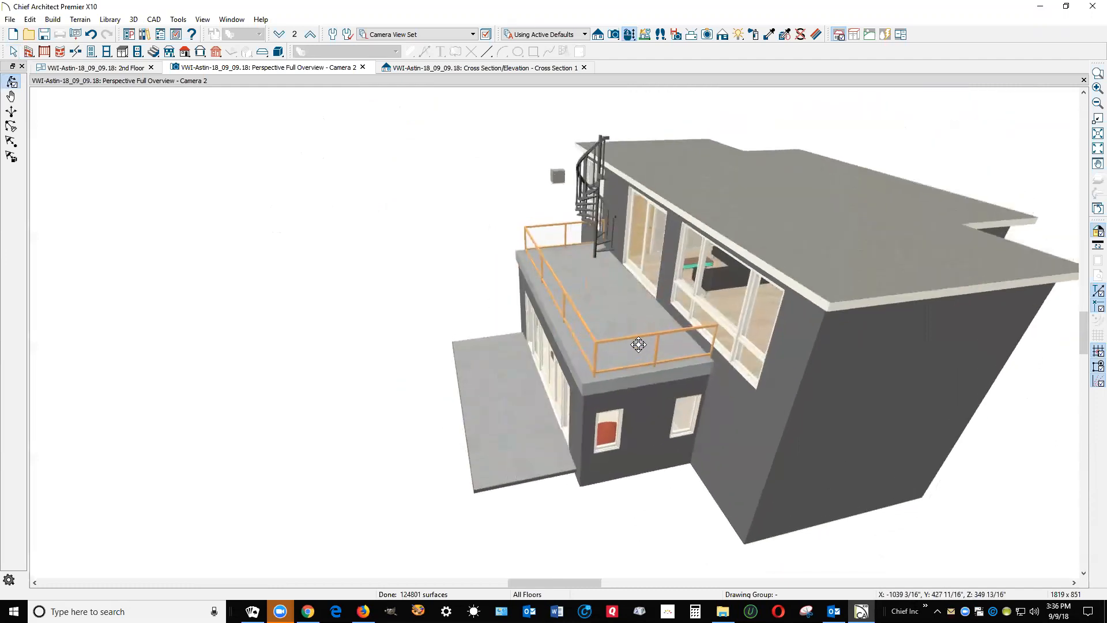